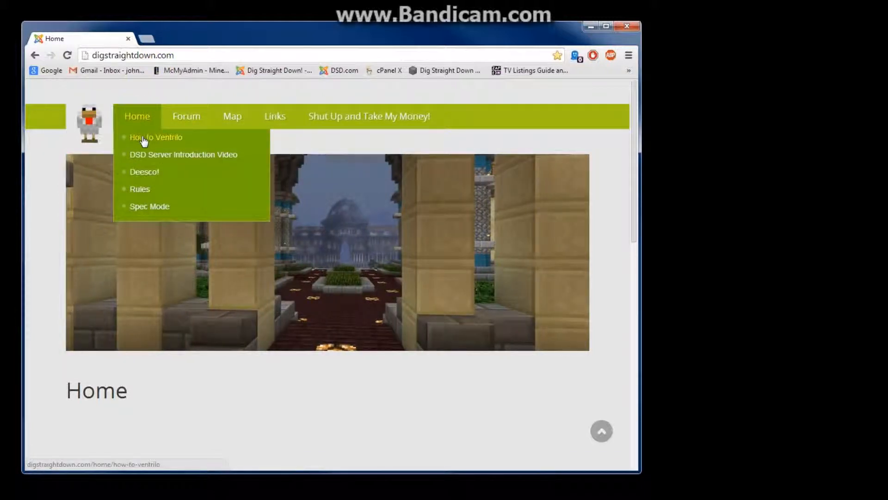
Open the How to Ventrilo page, then open ventrilo.com/download.php in a new tab.
{"action": "left_click", "coordinate": [144, 138]}
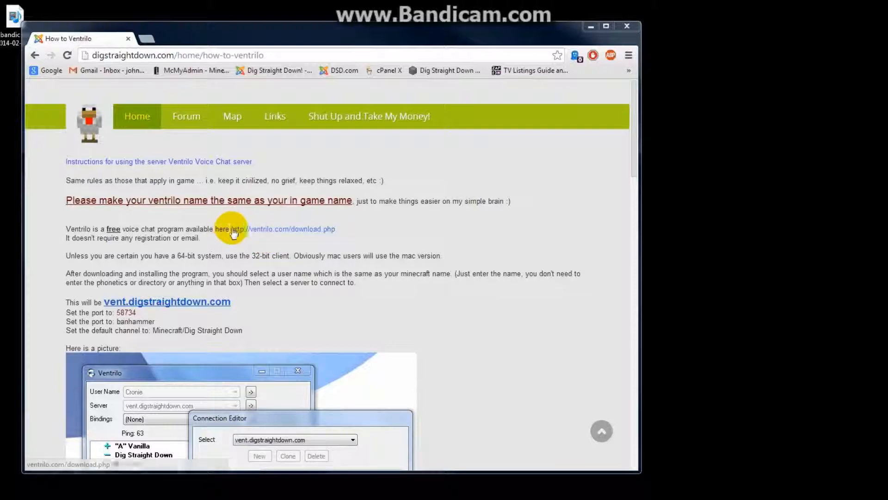
{"action": "left_click", "coordinate": [269, 230]}
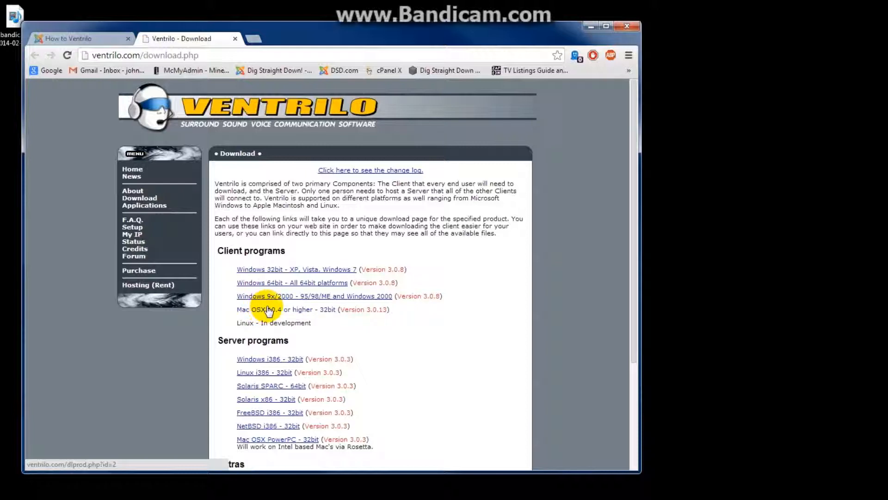
Download the Windows 64bit Ventrilo Client 3.0.8 installer after agreeing to the terms, and launch it.
{"action": "left_click", "coordinate": [275, 282]}
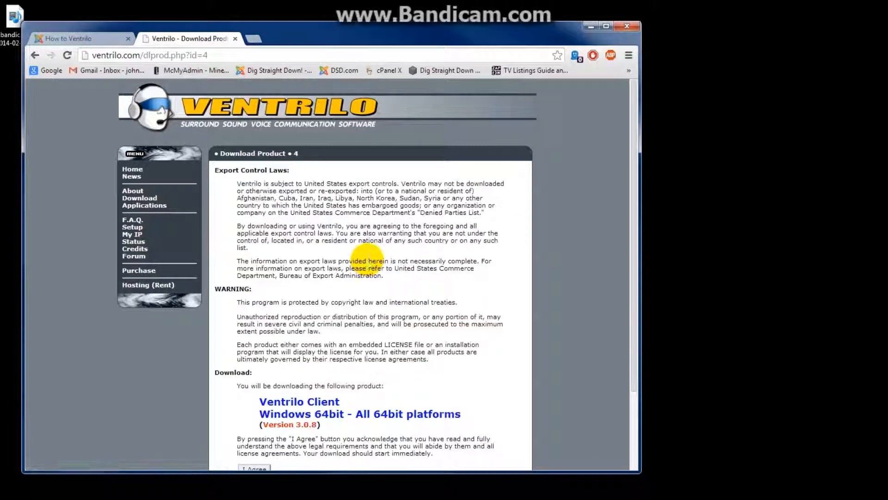
{"action": "scroll", "coordinate": [363, 261], "scroll_direction": "down", "scroll_amount": 3}
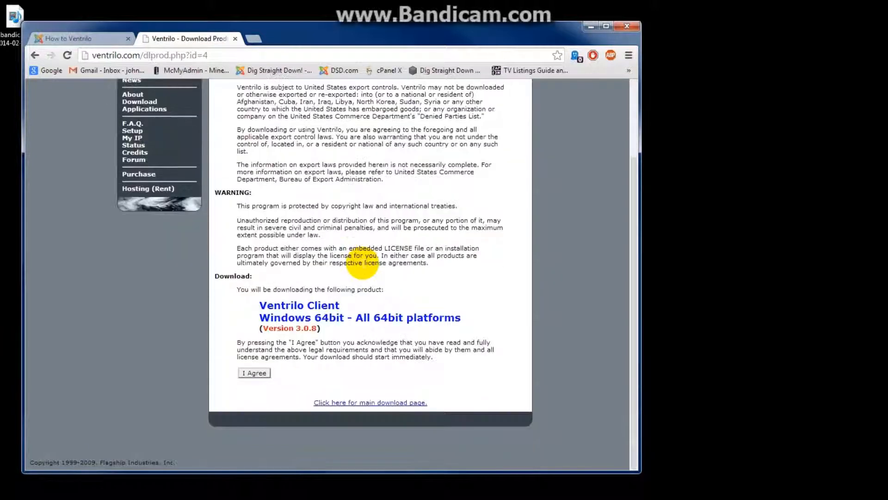
{"action": "left_click", "coordinate": [257, 375]}
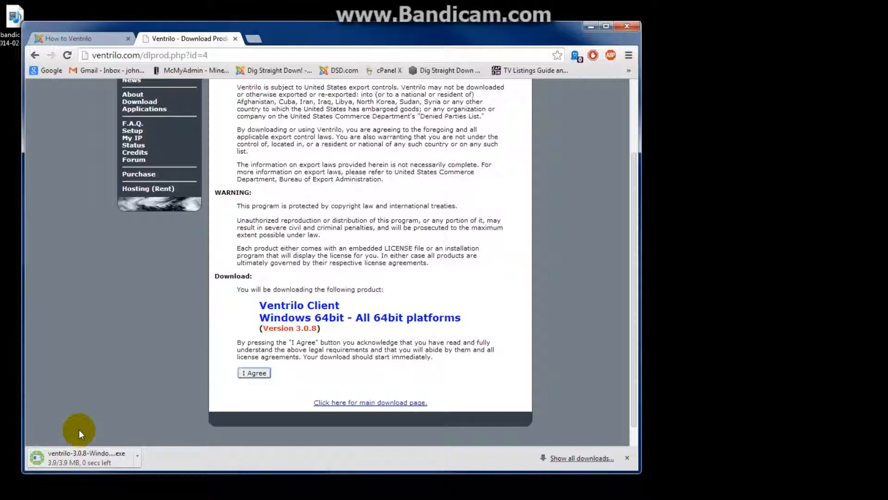
{"action": "left_click", "coordinate": [105, 450]}
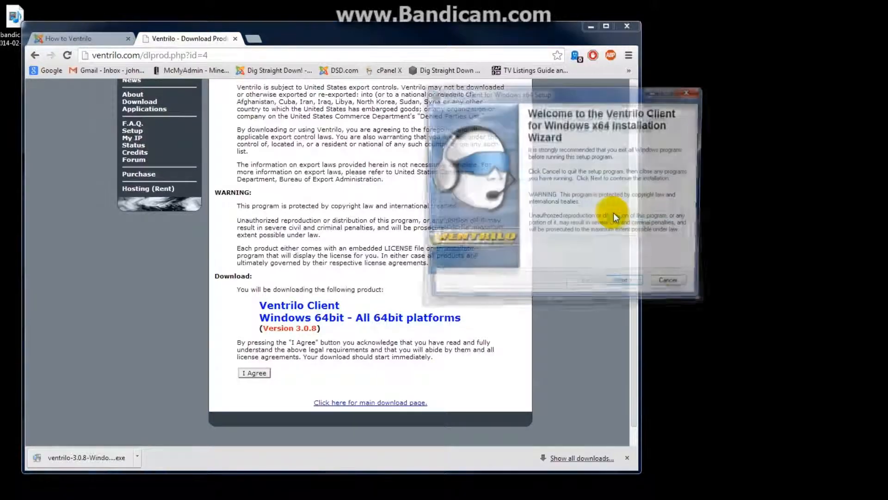
Accept the license and install the client to C:\Program Files\Ventrilo.
{"action": "left_click", "coordinate": [625, 288]}
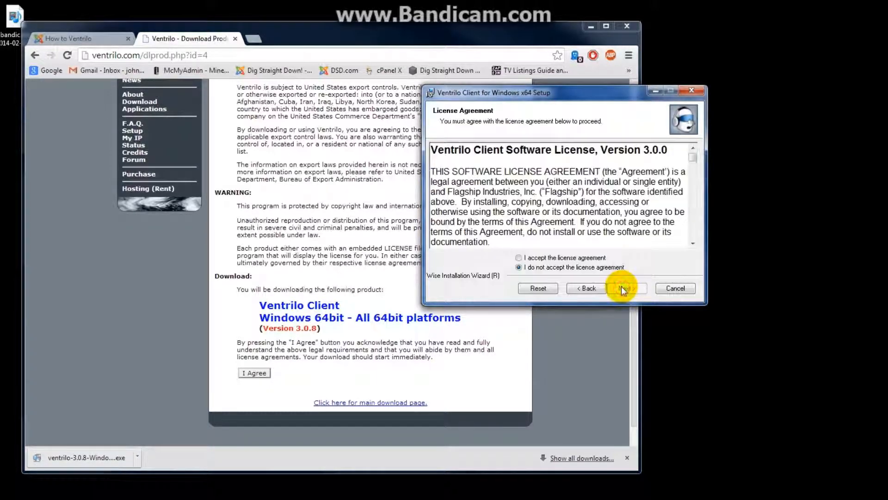
{"action": "left_click", "coordinate": [568, 259]}
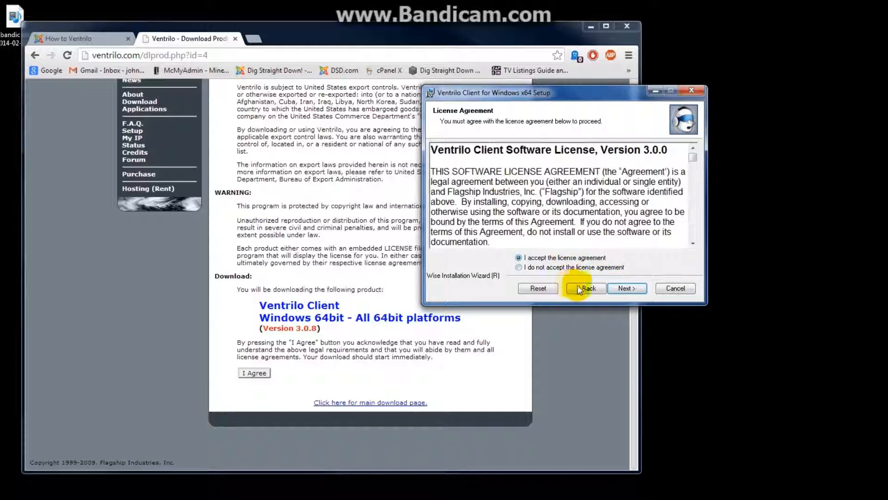
{"action": "left_click", "coordinate": [622, 288]}
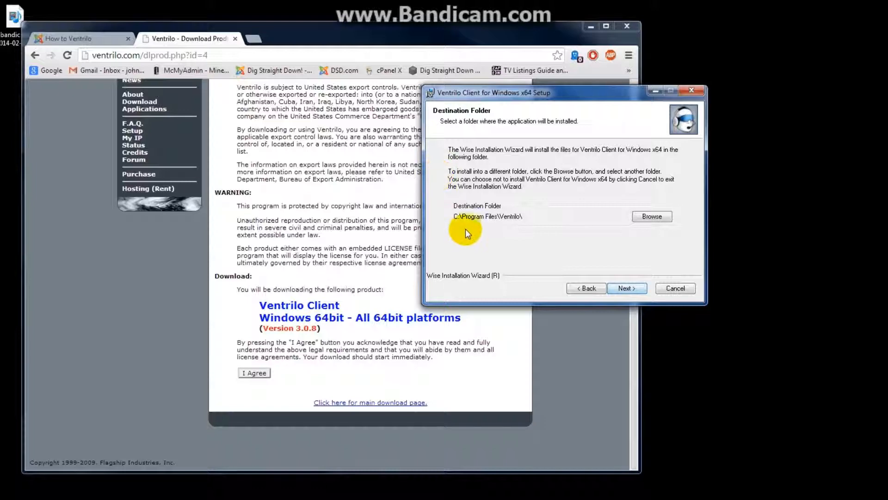
{"action": "left_click", "coordinate": [627, 288]}
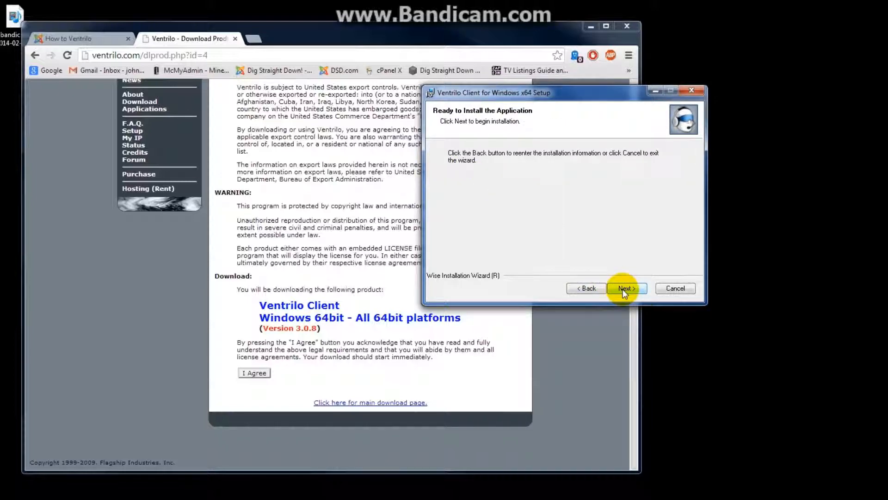
{"action": "left_click", "coordinate": [624, 288]}
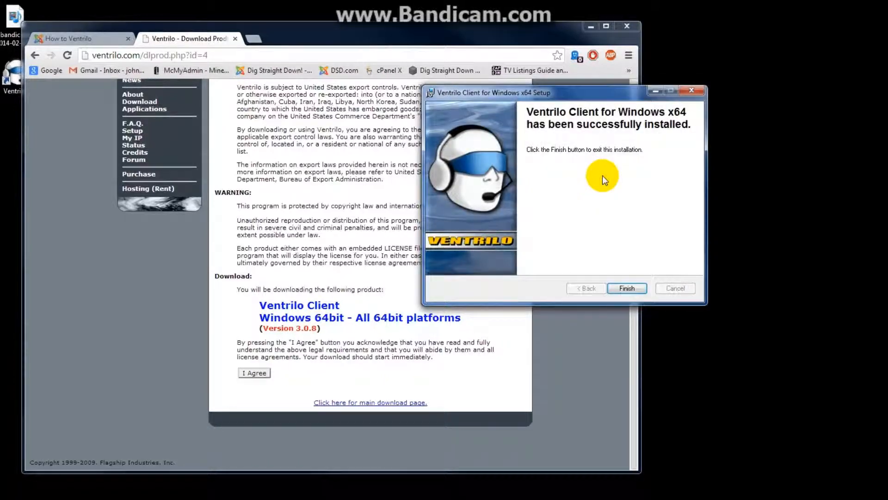
Finish the installer, launch Ventrilo from its desktop shortcut, and place it right of the browser.
{"action": "left_click", "coordinate": [627, 287]}
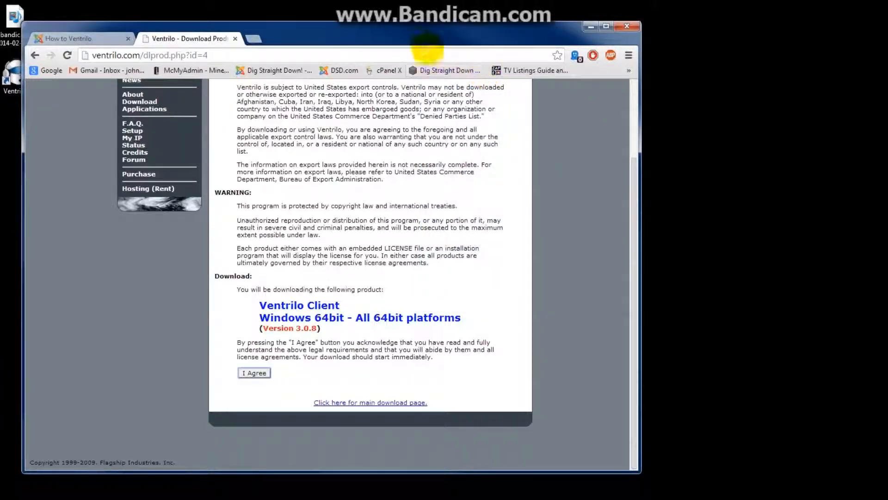
{"action": "left_click_drag", "start_coordinate": [416, 36], "coordinate": [442, 34]}
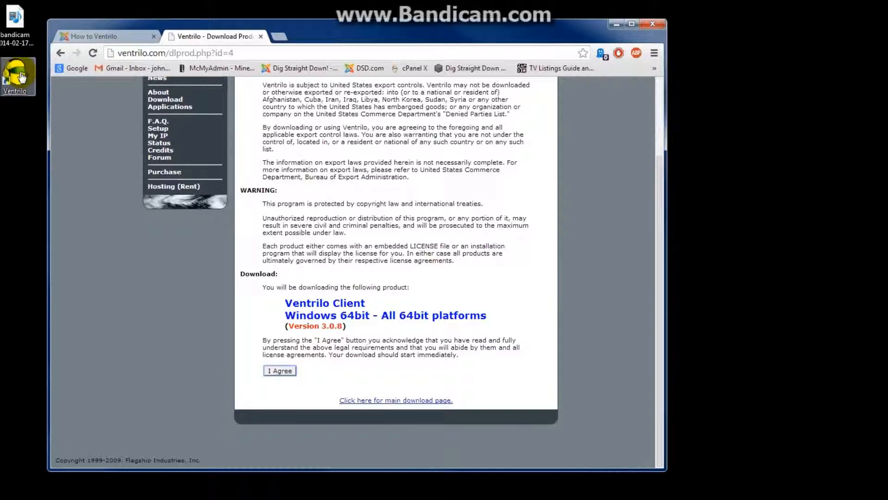
{"action": "left_click_drag", "start_coordinate": [18, 30], "coordinate": [0, 31]}
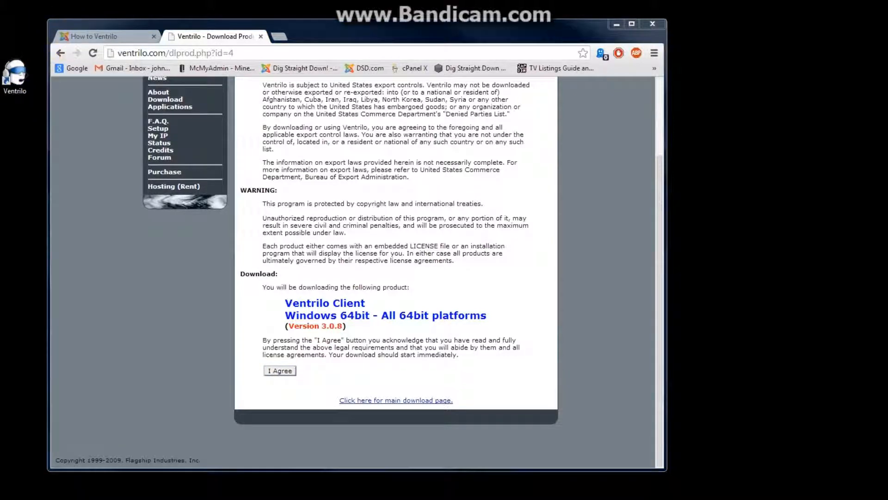
{"action": "left_click", "coordinate": [15, 82]}
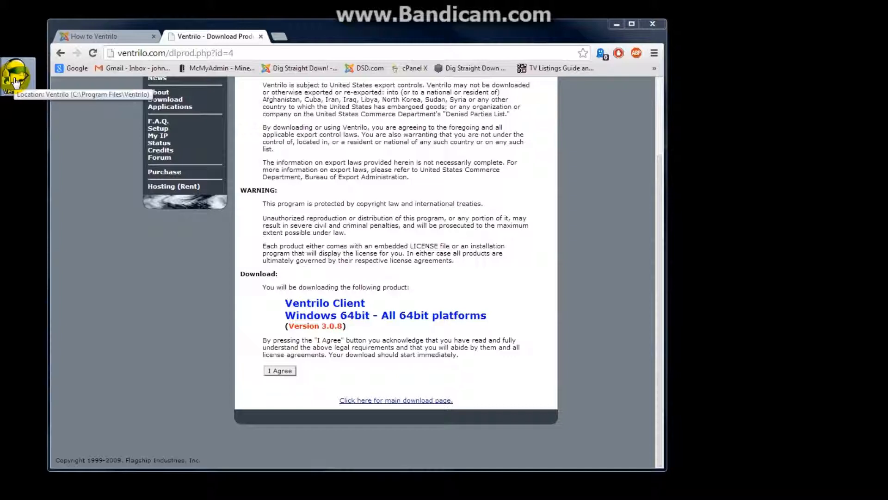
{"action": "double_click", "coordinate": [15, 83]}
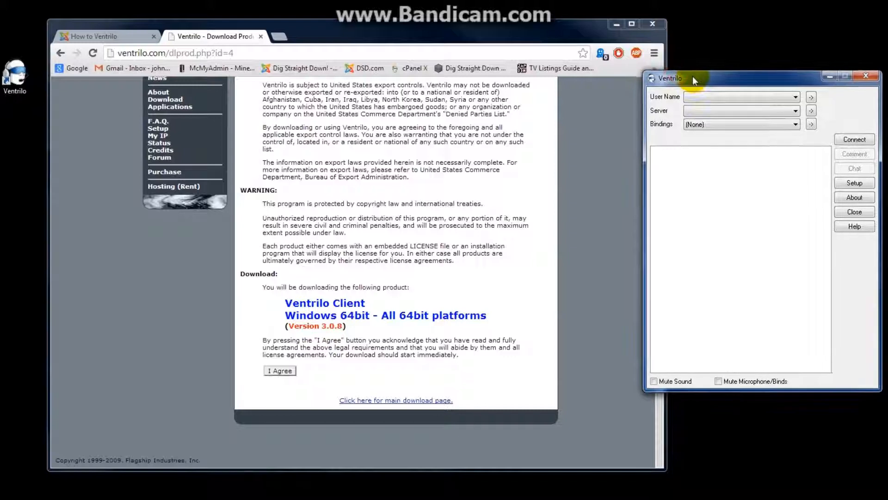
{"action": "left_click_drag", "start_coordinate": [679, 76], "coordinate": [698, 95]}
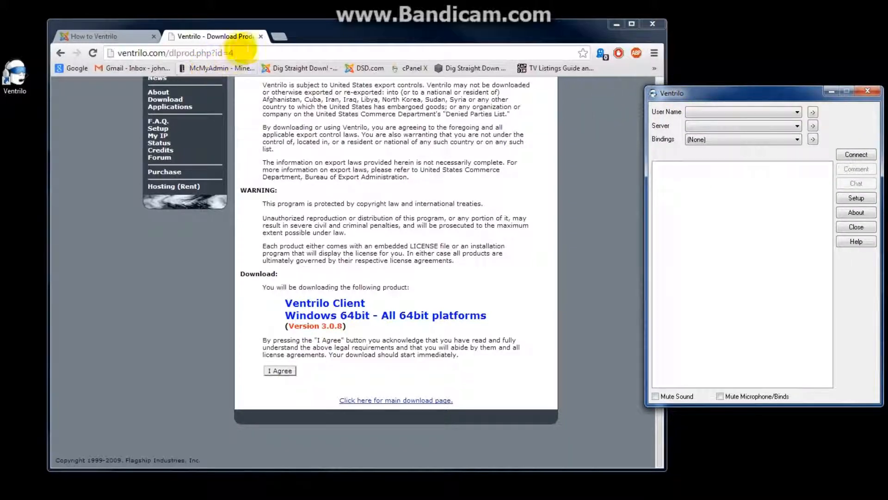
Close the download tab and highlight the instruction about matching your in-game name.
{"action": "left_click", "coordinate": [260, 36]}
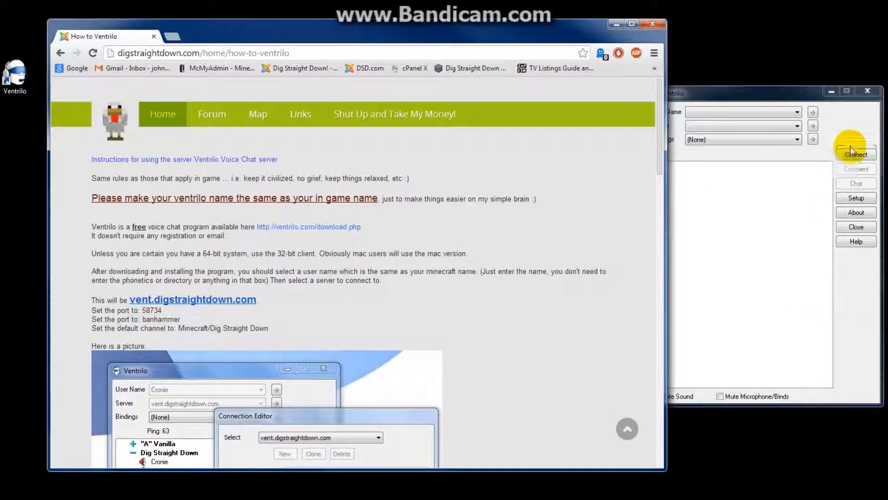
{"action": "left_click", "coordinate": [851, 112]}
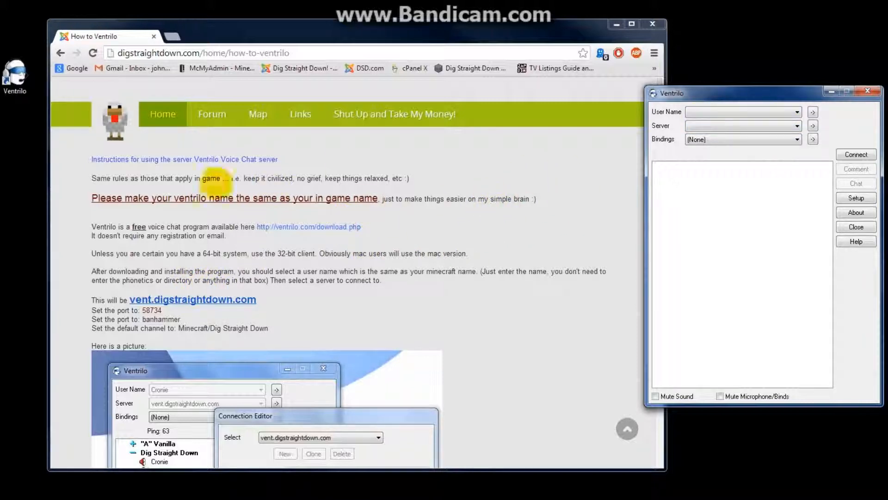
{"action": "left_click_drag", "start_coordinate": [92, 198], "coordinate": [378, 202]}
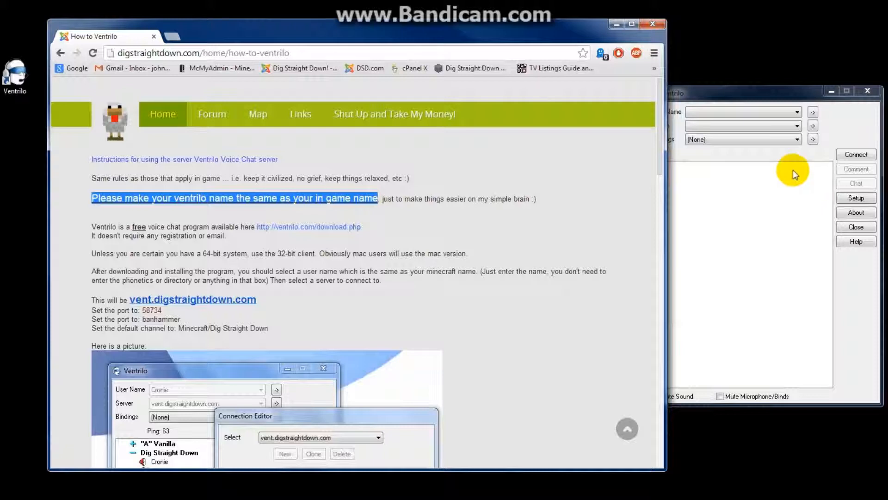
Open Ventrilo's Setup User dialog from the button beside User Name.
{"action": "left_click", "coordinate": [786, 154]}
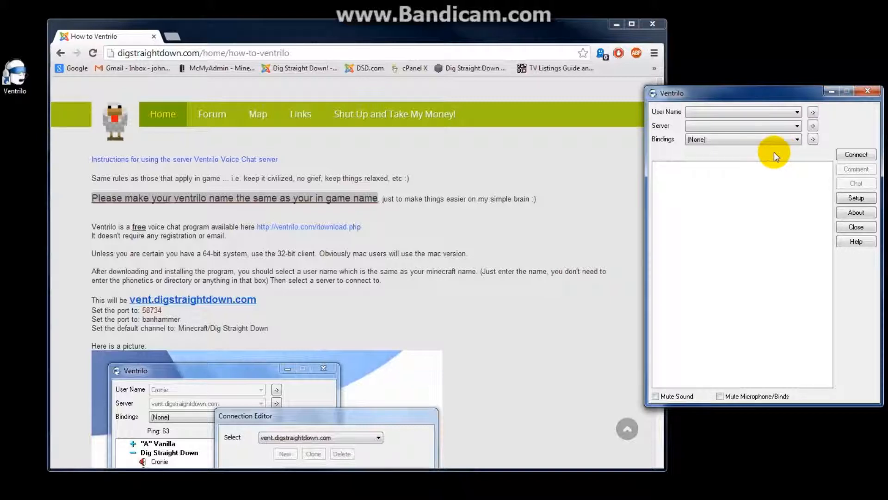
{"action": "left_click", "coordinate": [781, 114]}
{"action": "left_click", "coordinate": [788, 115]}
{"action": "left_click", "coordinate": [813, 112]}
{"action": "left_click", "coordinate": [813, 113]}
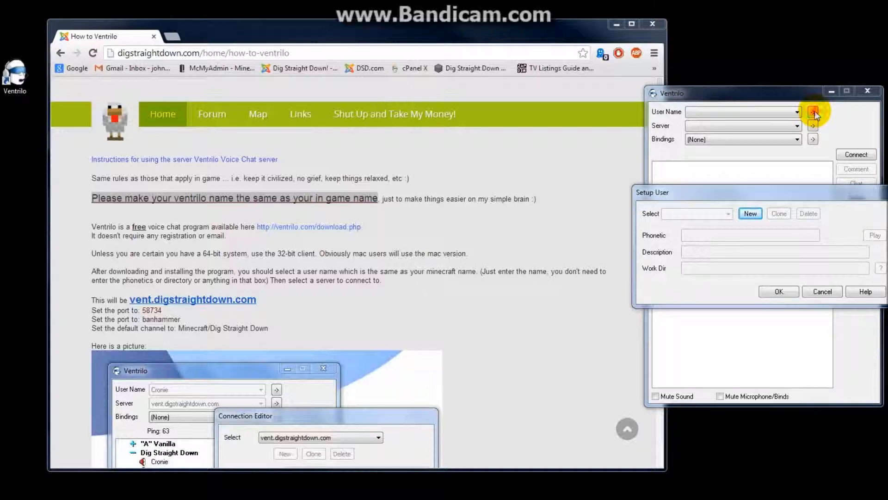
Create a new user profile named with your in-game name and save it.
{"action": "left_click", "coordinate": [750, 214]}
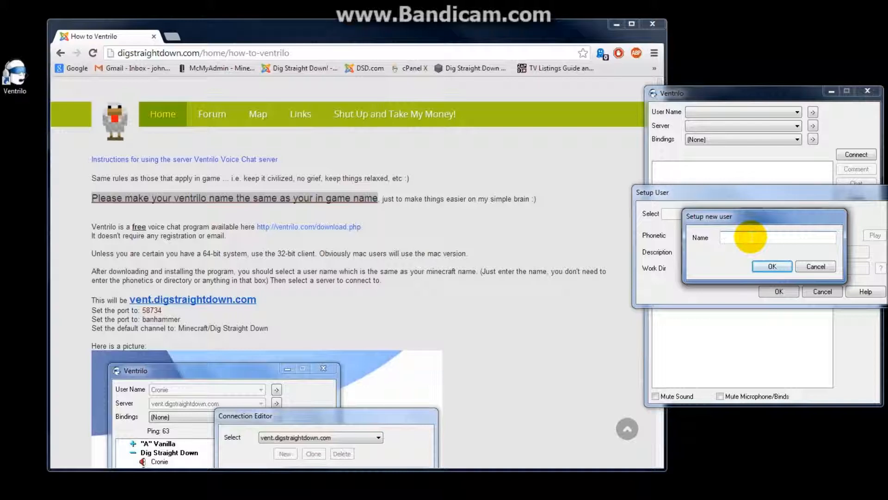
{"action": "type", "text": "Cronie"}
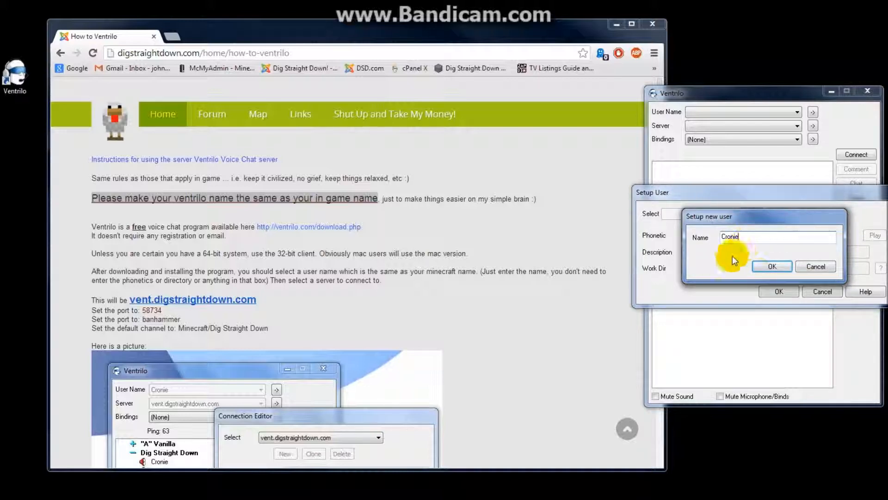
{"action": "left_click", "coordinate": [770, 266]}
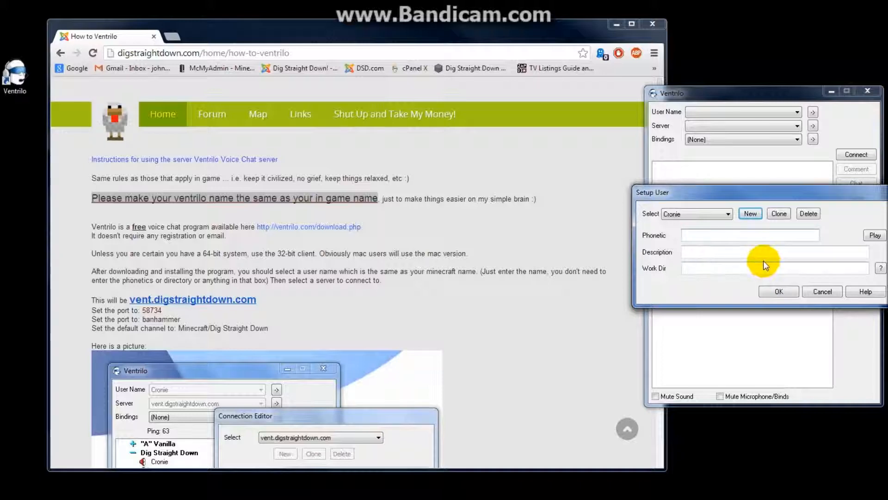
{"action": "left_click", "coordinate": [779, 291]}
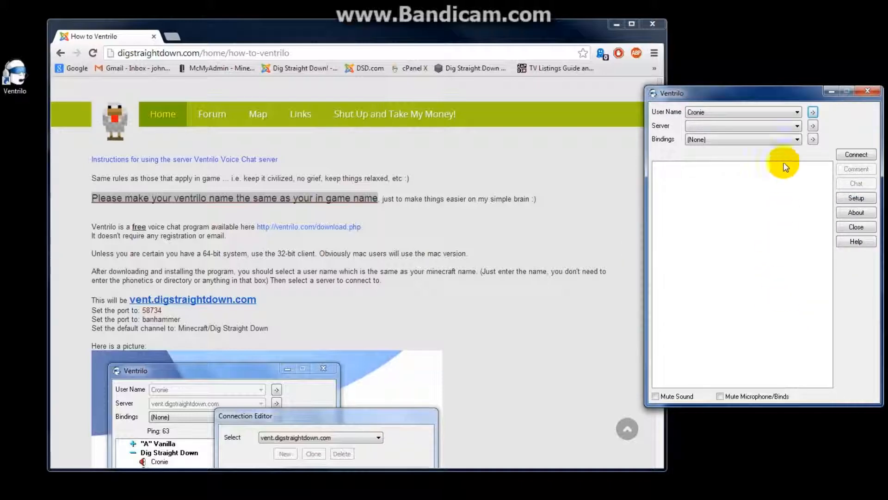
Create a new server entry named 'Vent' in the Connection Editor.
{"action": "left_click", "coordinate": [816, 126]}
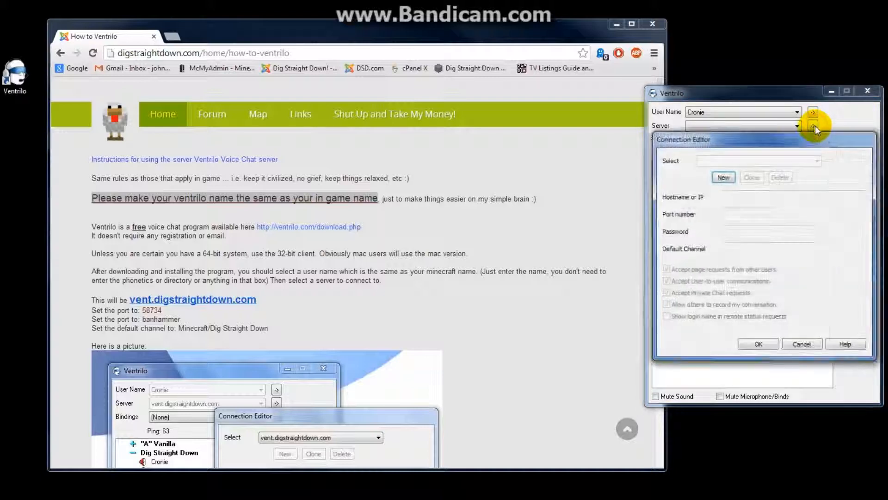
{"action": "left_click", "coordinate": [729, 177]}
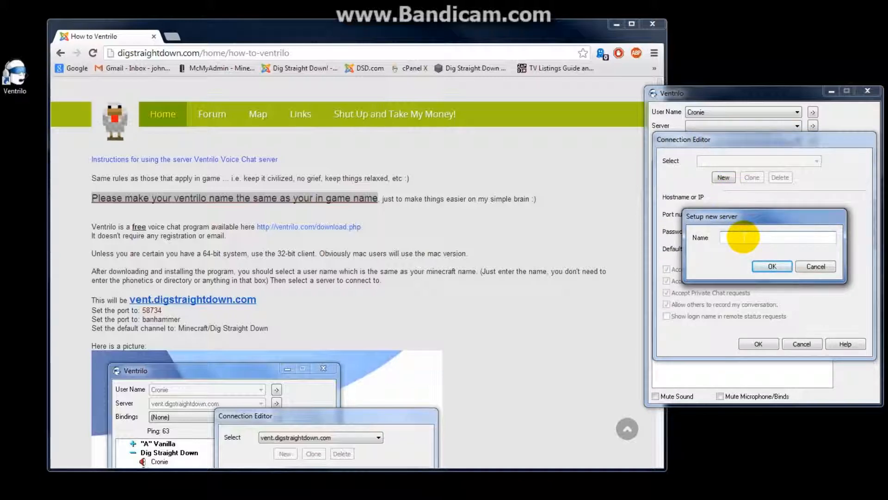
{"action": "type", "text": "Vent"}
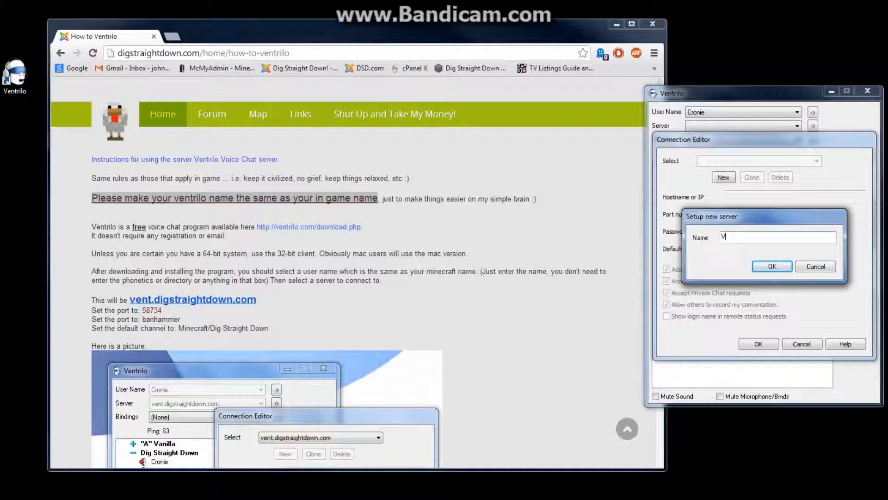
{"action": "left_click", "coordinate": [771, 267]}
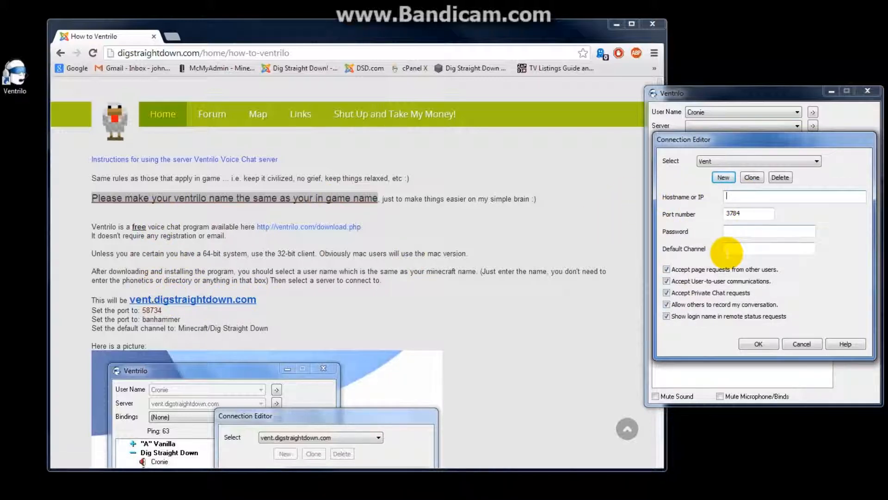
Set the hostname to vent.digstraightdown.com.
{"action": "left_click_drag", "start_coordinate": [113, 297], "coordinate": [178, 329]}
{"action": "scroll", "coordinate": [157, 298], "scroll_direction": "down", "scroll_amount": 3}
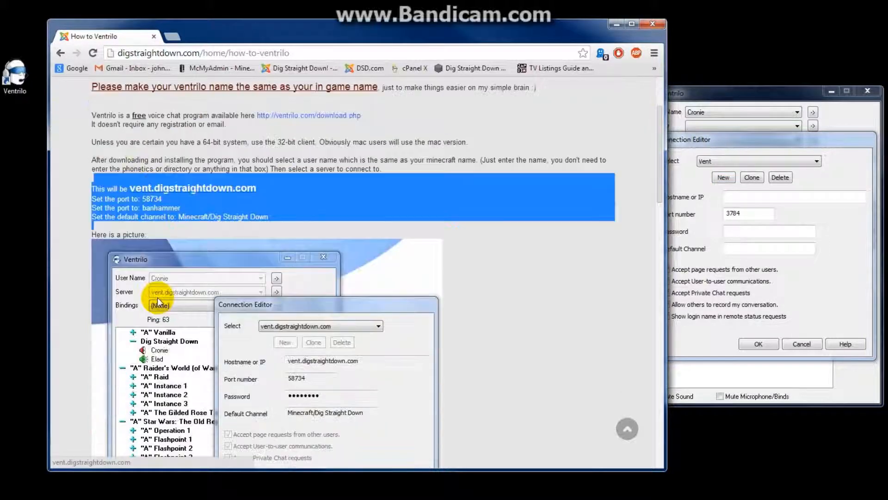
{"action": "left_click", "coordinate": [126, 176]}
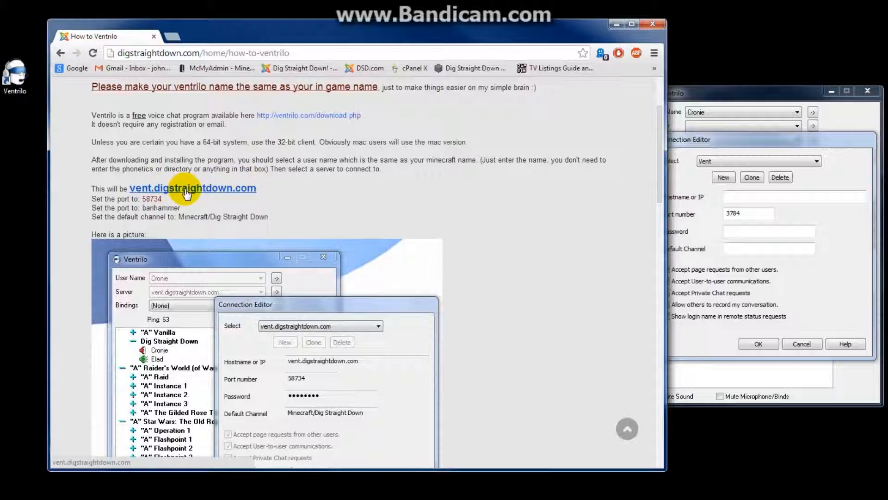
{"action": "left_click", "coordinate": [711, 192]}
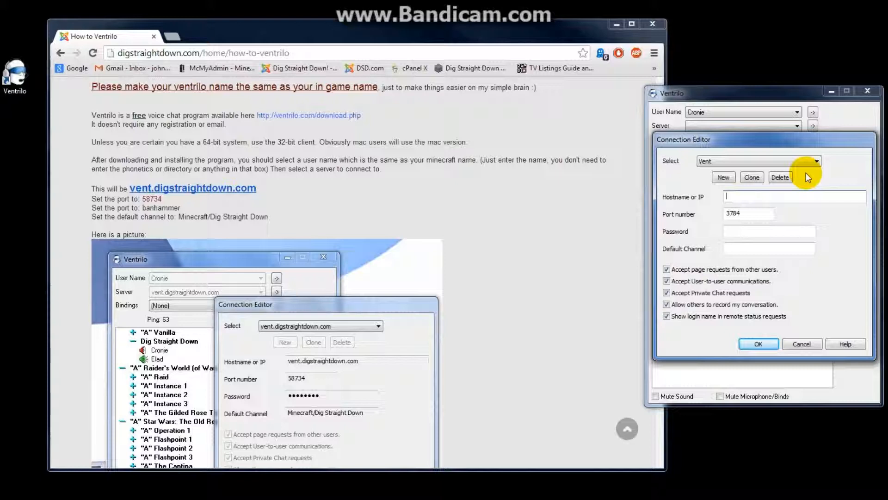
{"action": "type", "text": "ve"}
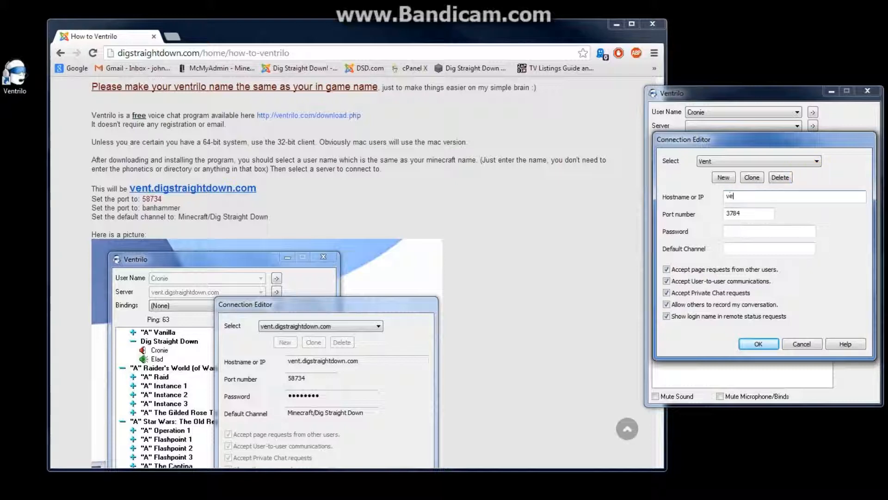
{"action": "type", "text": "nt.digstraightdown"}
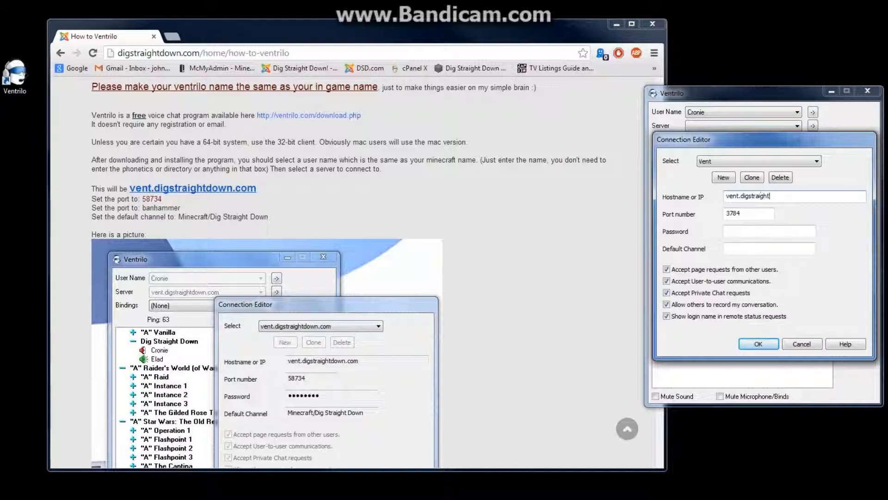
{"action": "type", "text": ".com"}
{"action": "left_click", "coordinate": [798, 166]}
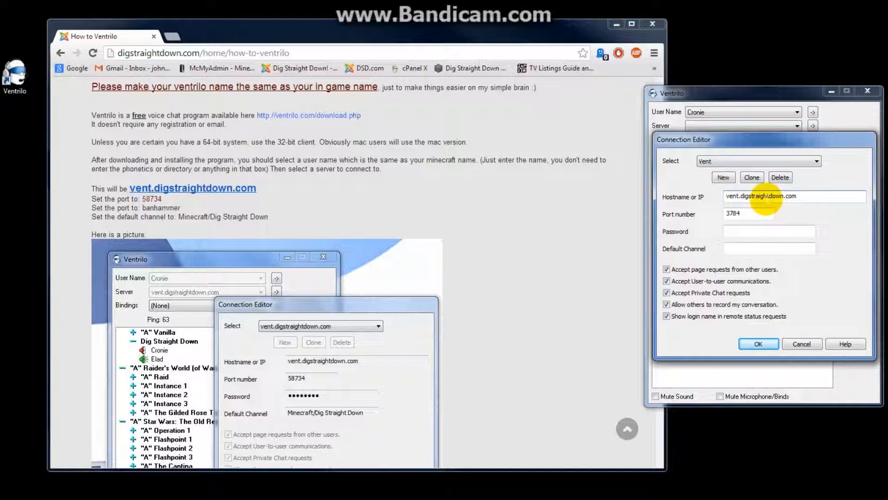
{"action": "left_click", "coordinate": [766, 196]}
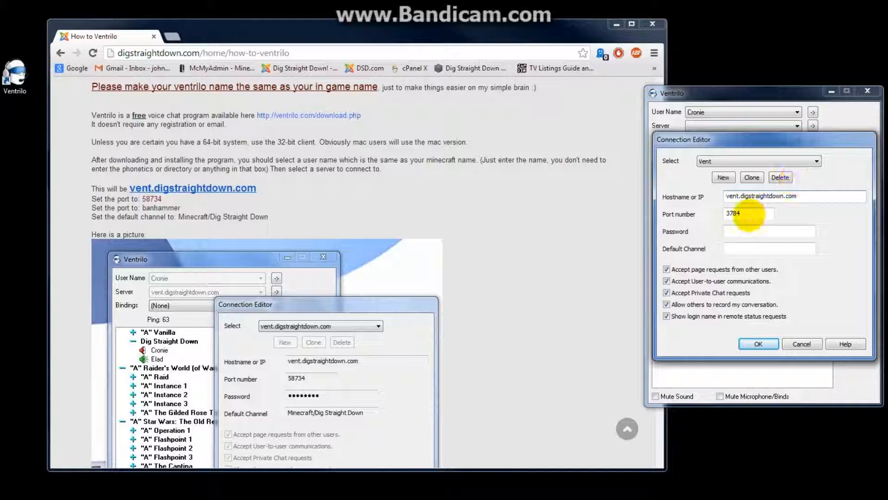
Replace the default port 3784 with 58734.
{"action": "left_click_drag", "start_coordinate": [748, 214], "coordinate": [654, 214]}
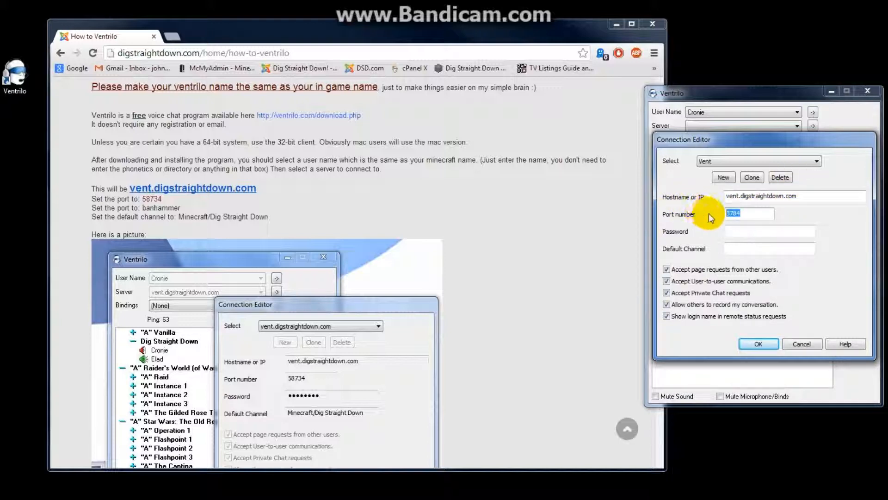
{"action": "key", "text": "BackSpace"}
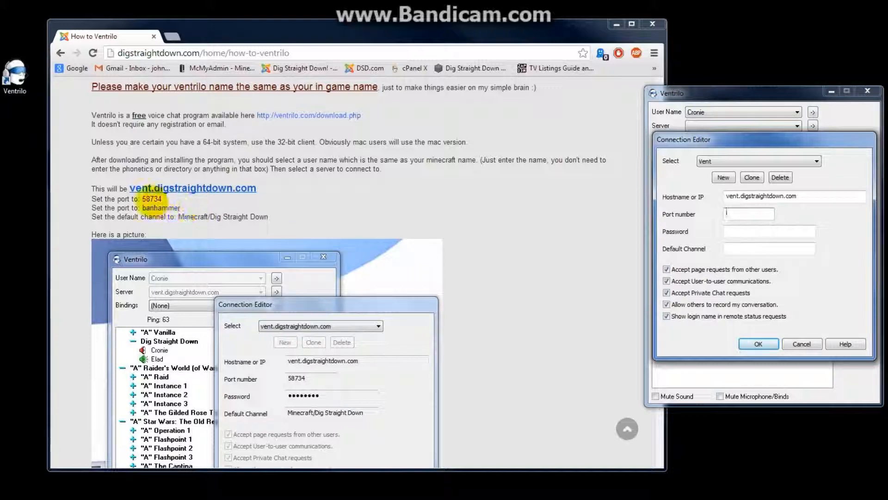
{"action": "double_click", "coordinate": [157, 198]}
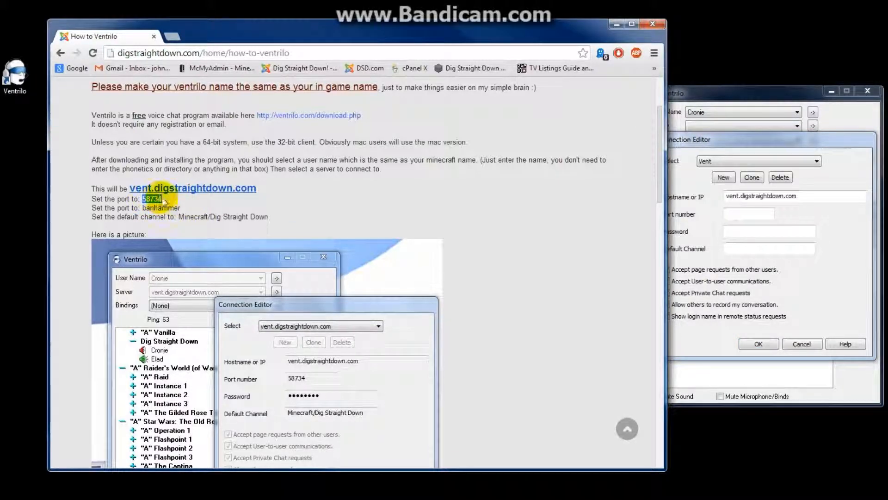
{"action": "left_click", "coordinate": [751, 213]}
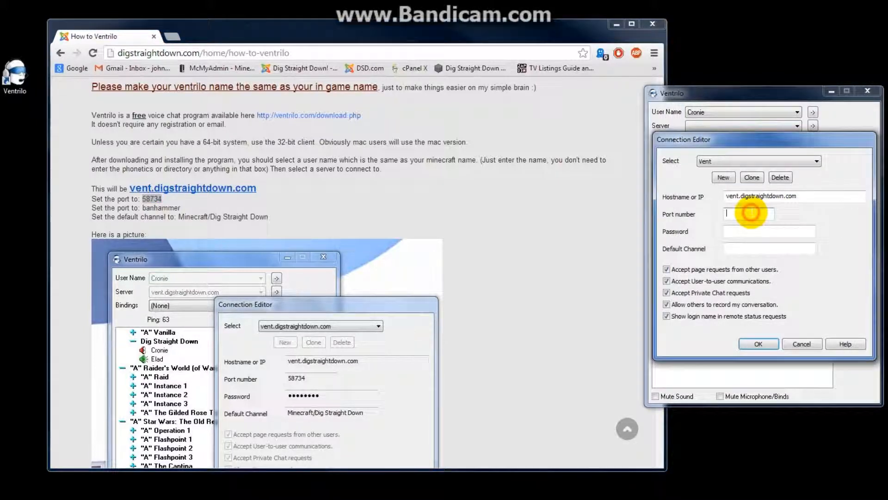
{"action": "type", "text": "58734"}
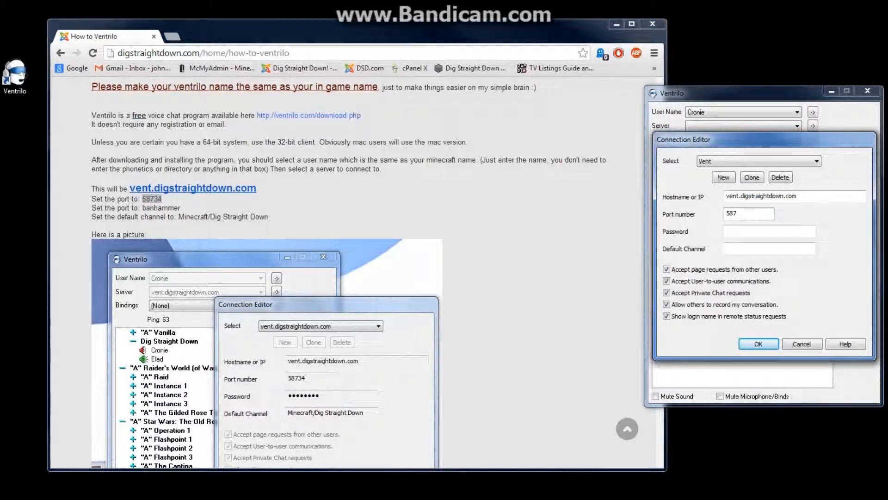
Enter the server password shown on the how-to page.
{"action": "left_click", "coordinate": [734, 231]}
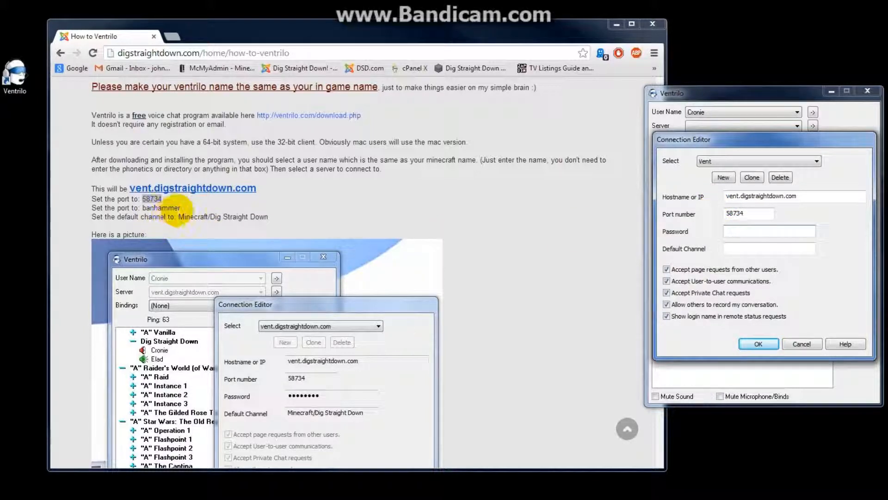
{"action": "left_click", "coordinate": [184, 209]}
{"action": "left_click_drag", "start_coordinate": [184, 208], "coordinate": [143, 207]}
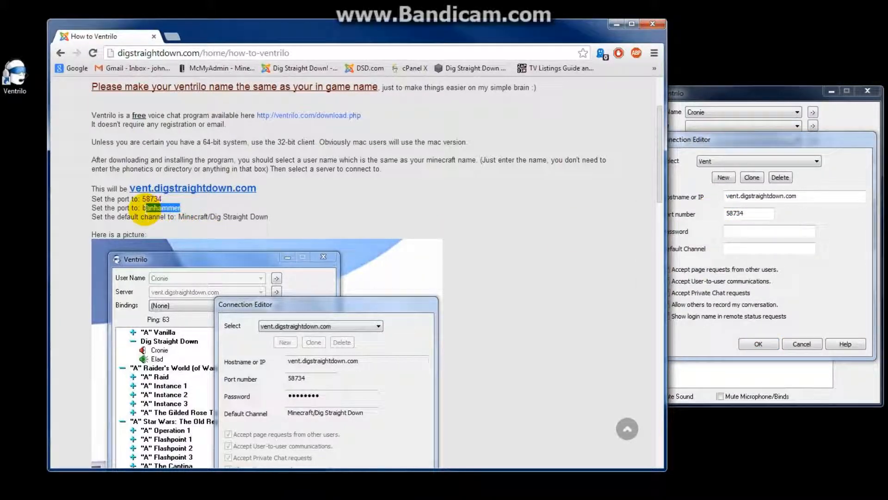
{"action": "left_click", "coordinate": [783, 230]}
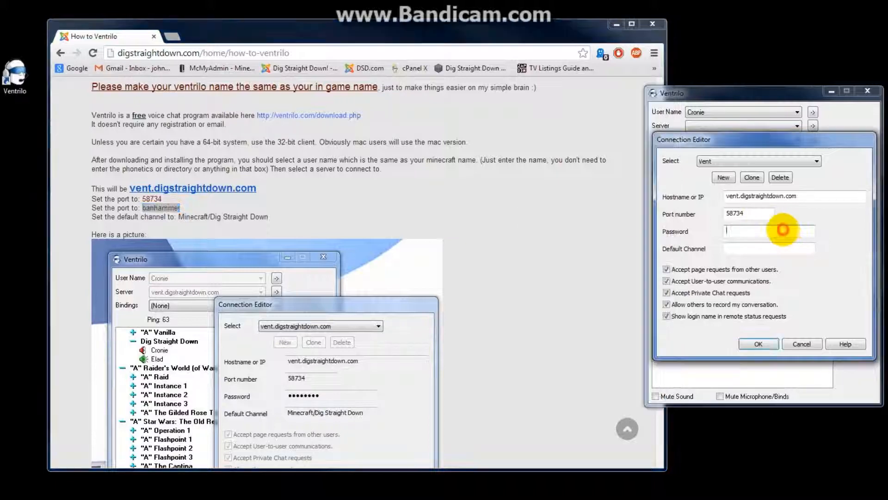
{"action": "type", "text": "banham"}
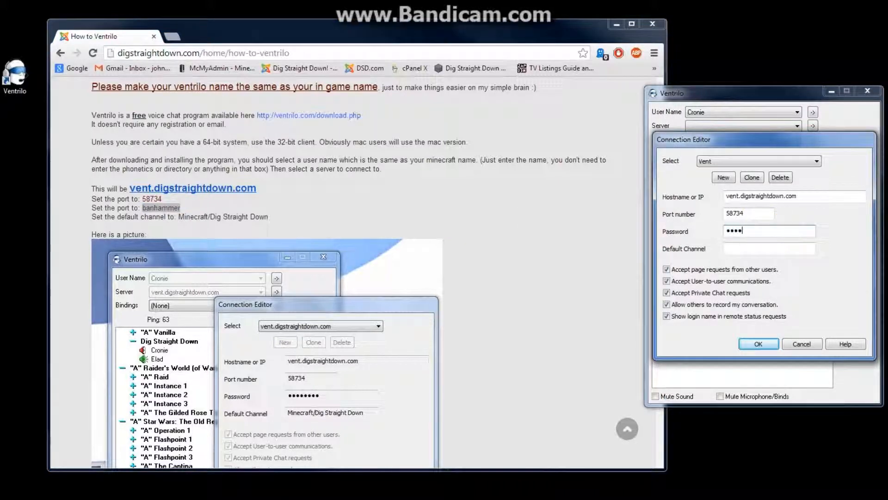
{"action": "type", "text": "merr"}
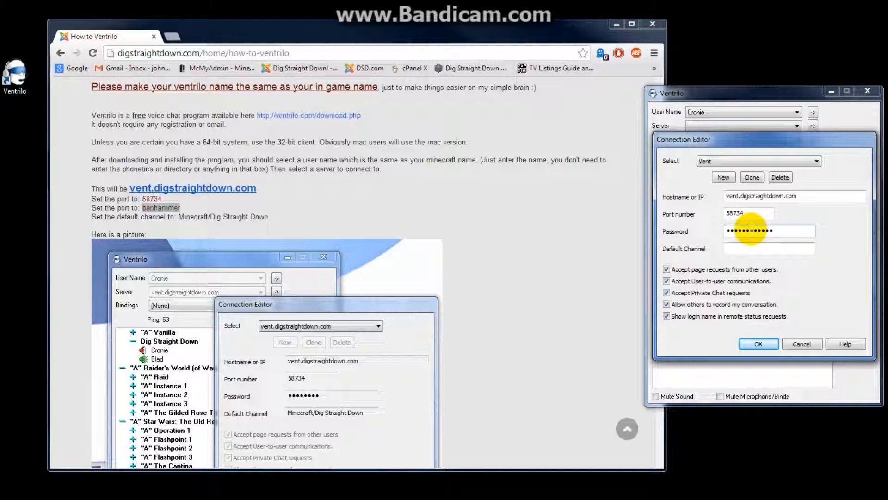
Paste Minecraft/Dig Straight Down as the default channel and save the Vent entry.
{"action": "left_click", "coordinate": [742, 248]}
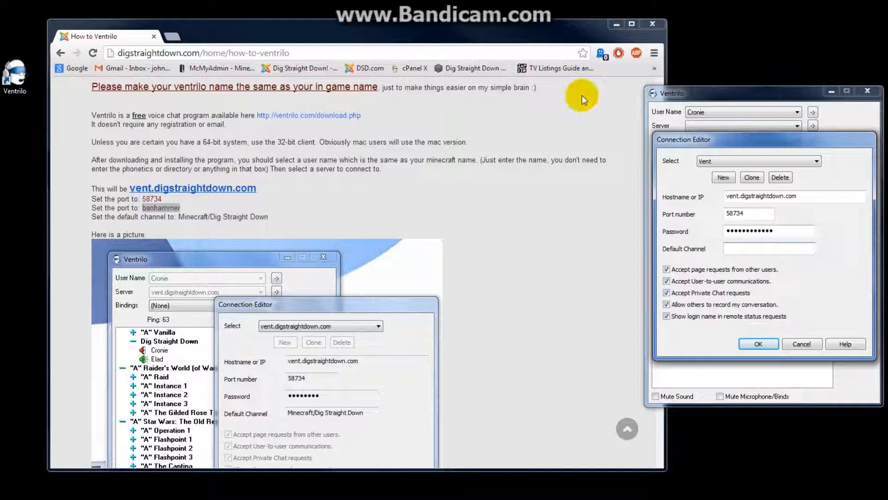
{"action": "left_click_drag", "start_coordinate": [273, 217], "coordinate": [173, 217]}
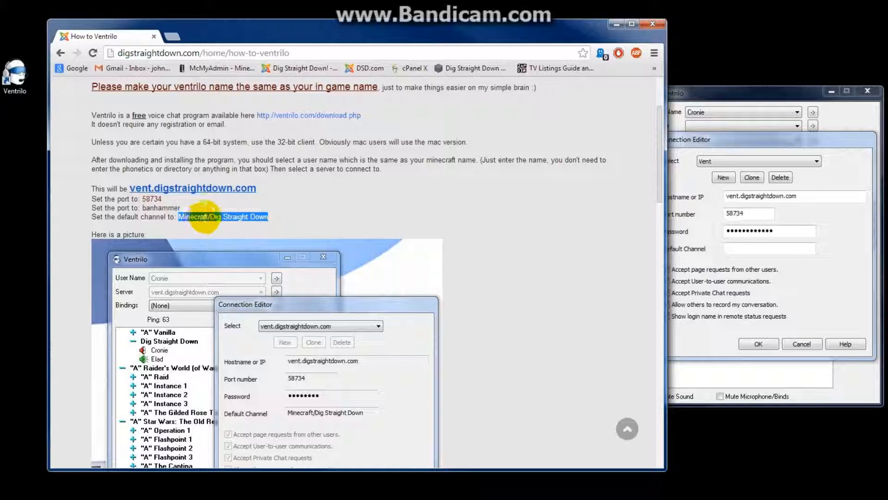
{"action": "right_click", "coordinate": [206, 217]}
{"action": "left_click", "coordinate": [223, 224]}
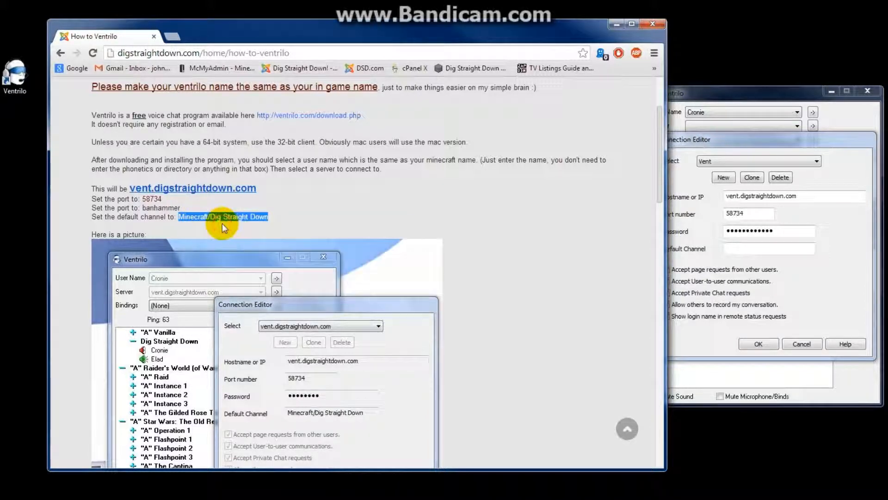
{"action": "left_click", "coordinate": [773, 249]}
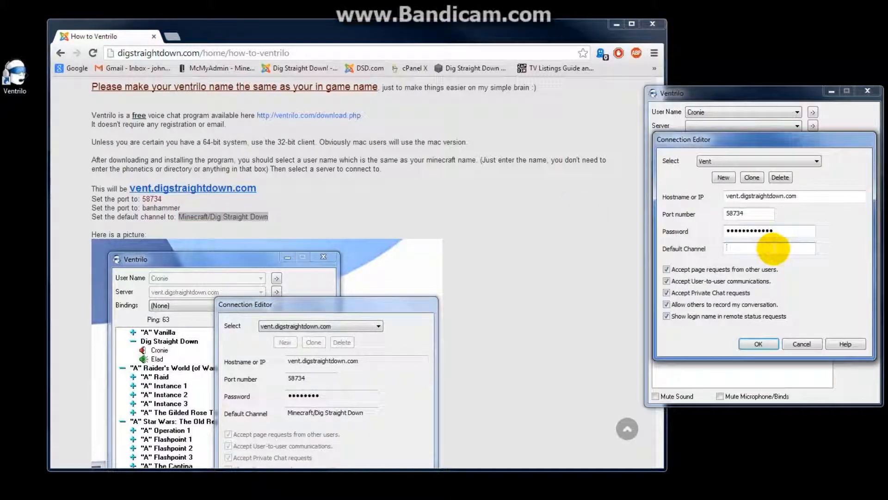
{"action": "right_click", "coordinate": [773, 248]}
{"action": "left_click", "coordinate": [800, 296]}
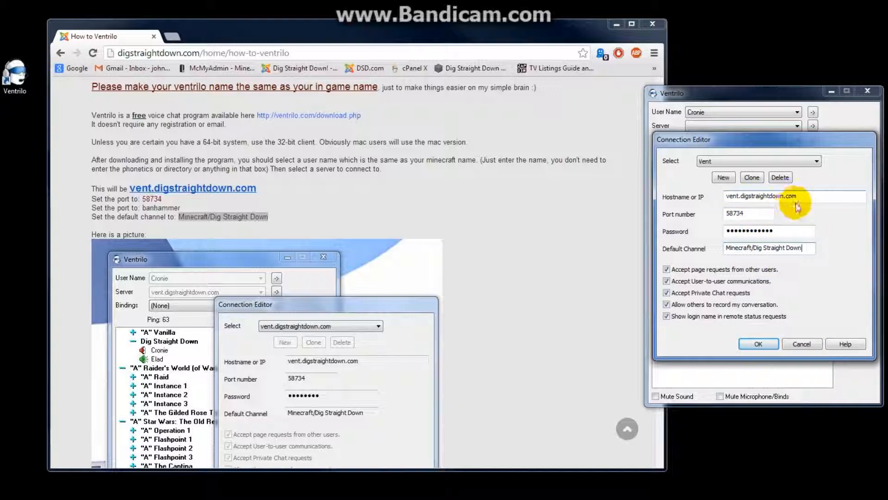
{"action": "left_click", "coordinate": [760, 343]}
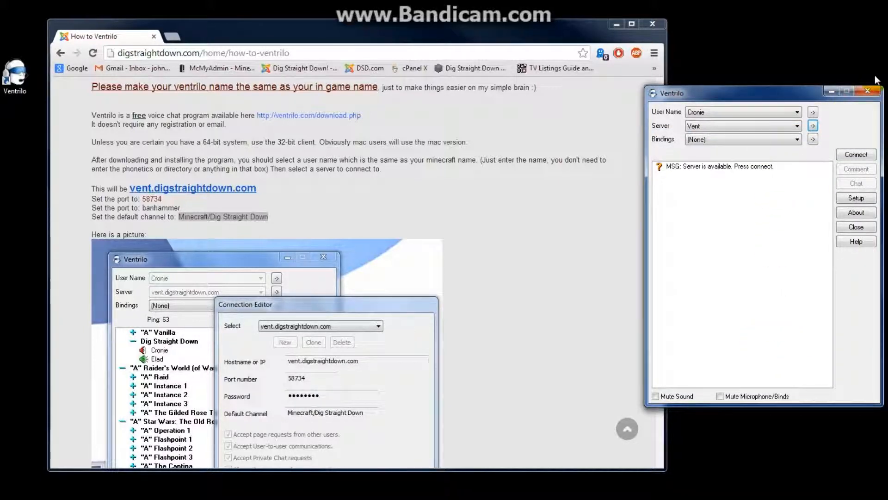
In Setup, change the push-to-talk hotkey from Left Control to Insert.
{"action": "left_click", "coordinate": [865, 200]}
{"action": "left_click_drag", "start_coordinate": [832, 89], "coordinate": [714, 96]}
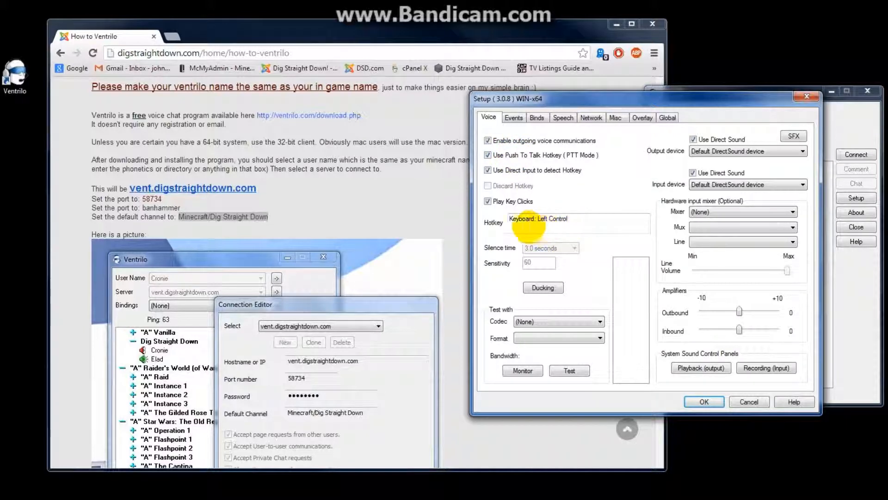
{"action": "left_click", "coordinate": [504, 223]}
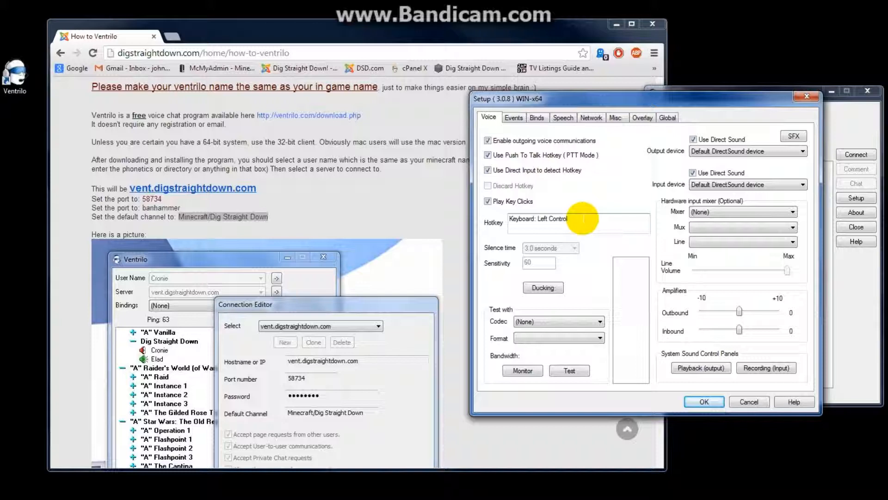
{"action": "left_click", "coordinate": [583, 218]}
{"action": "key", "text": "Insert"}
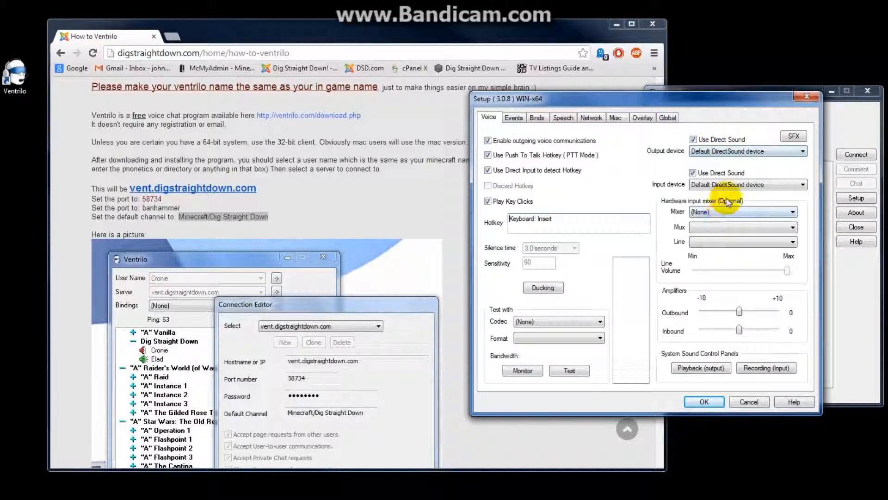
Choose Speakers (Logitech USB Headset) for output and Microphone (Logitech USB Headset) for input.
{"action": "left_click", "coordinate": [745, 152]}
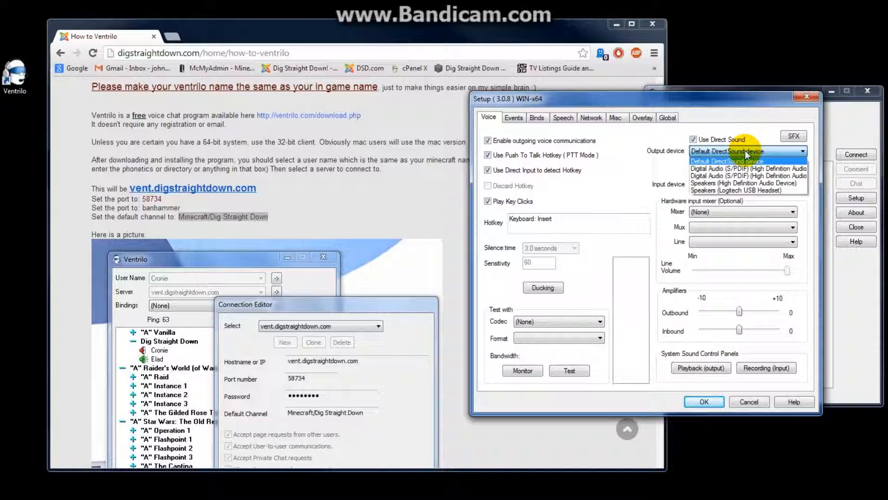
{"action": "left_click", "coordinate": [742, 190]}
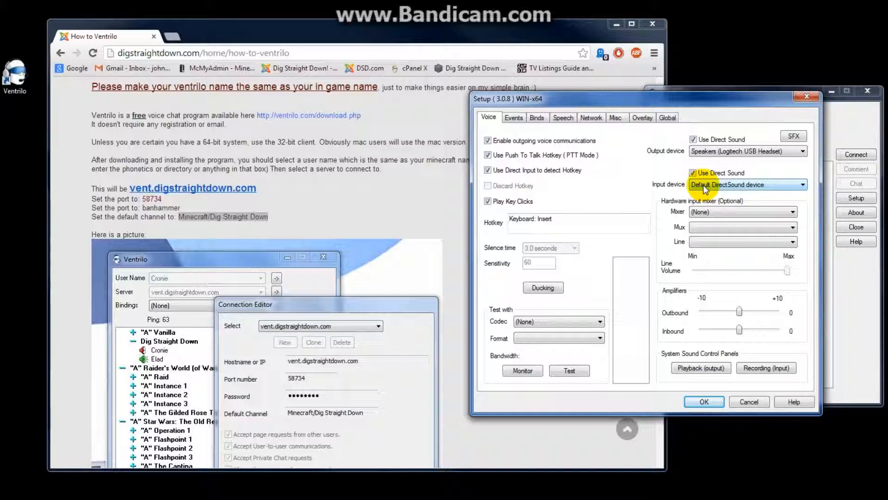
{"action": "left_click", "coordinate": [711, 185]}
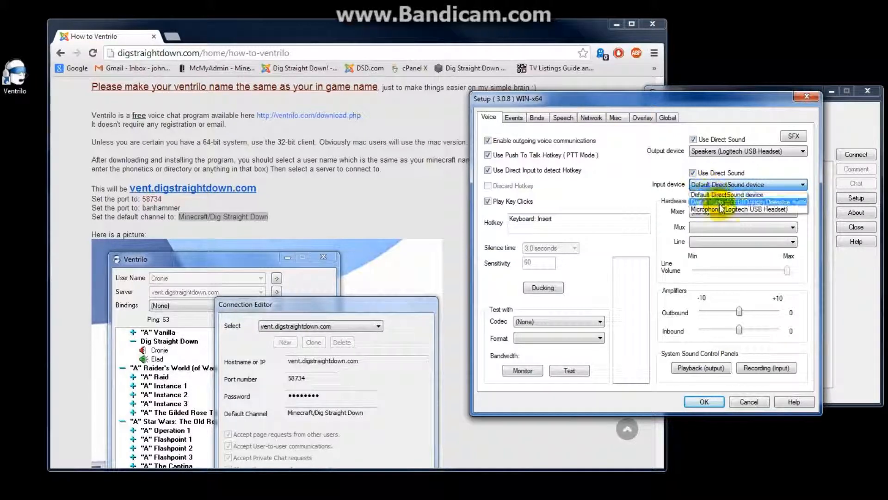
{"action": "left_click", "coordinate": [762, 210]}
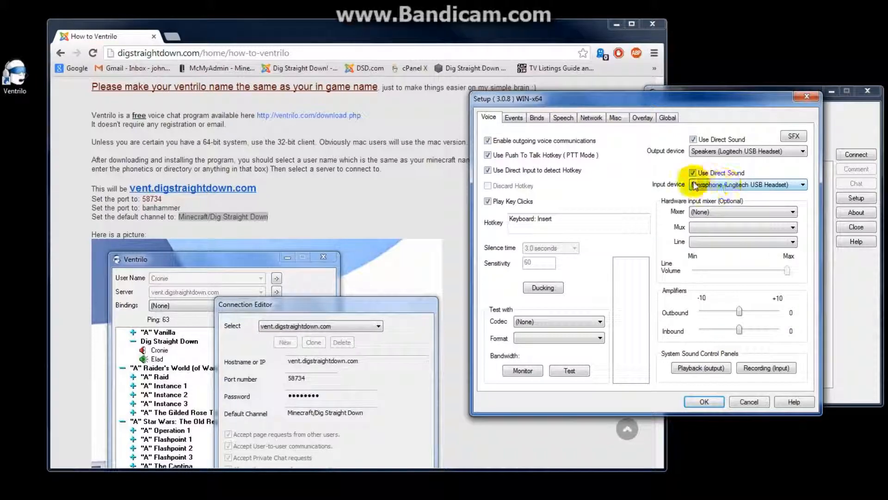
{"action": "left_click", "coordinate": [630, 175]}
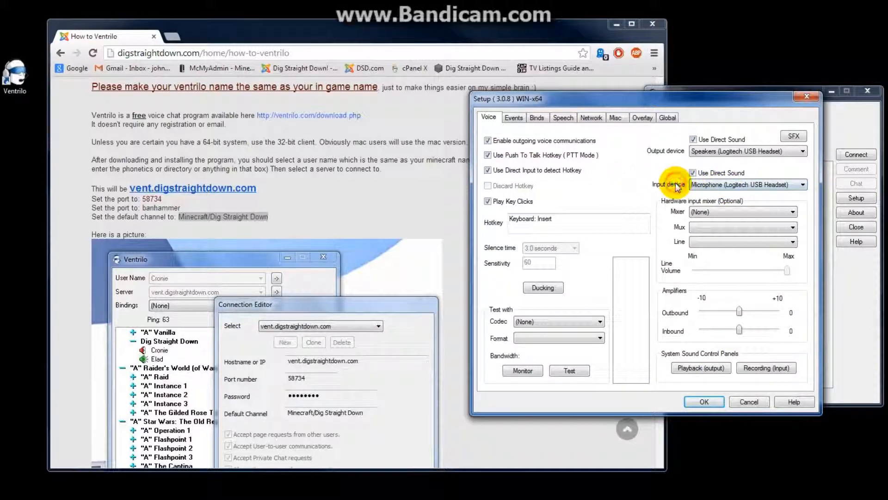
Select Microphone (Logitech USB Headset) as input mixer and adjust the Outbound amplifier slider.
{"action": "left_click", "coordinate": [735, 211]}
{"action": "left_click", "coordinate": [738, 235]}
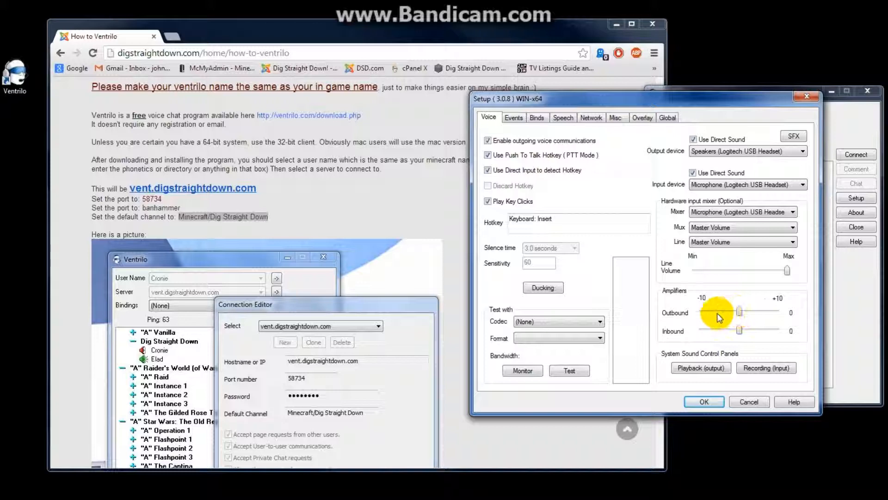
{"action": "mouse_move", "coordinate": [741, 316]}
{"action": "left_mouse_down"}
{"action": "mouse_move", "coordinate": [754, 310]}
{"action": "mouse_move", "coordinate": [723, 311]}
{"action": "mouse_move", "coordinate": [763, 314]}
{"action": "mouse_move", "coordinate": [704, 313]}
{"action": "mouse_move", "coordinate": [746, 311]}
{"action": "mouse_move", "coordinate": [770, 333]}
{"action": "mouse_move", "coordinate": [714, 330]}
{"action": "mouse_move", "coordinate": [742, 329]}
{"action": "left_mouse_up"}
Confirm the ducking options, test the voice settings, and save and close Setup.
{"action": "left_click", "coordinate": [558, 288]}
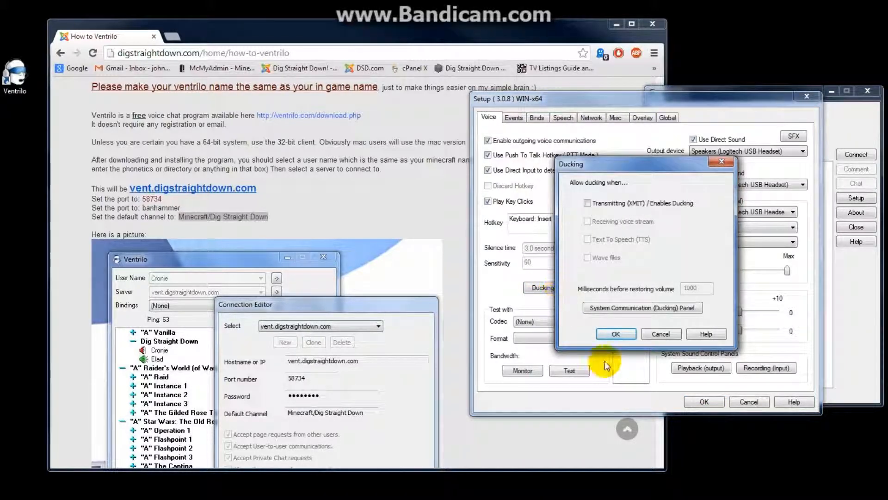
{"action": "left_click", "coordinate": [619, 334]}
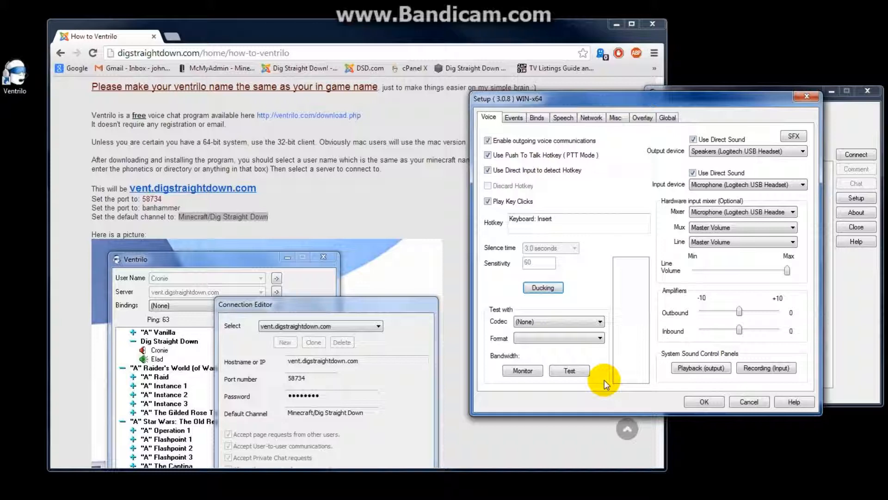
{"action": "left_click", "coordinate": [570, 373]}
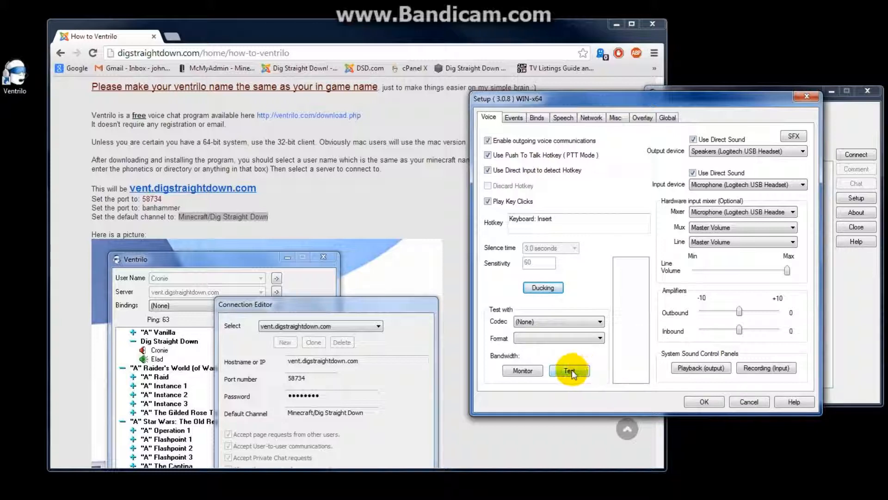
{"action": "left_click", "coordinate": [704, 401]}
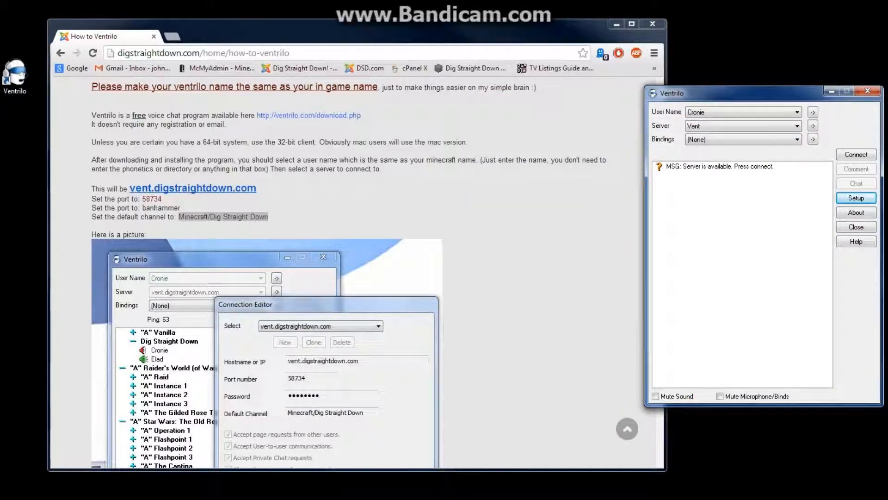
Connect to the Vent server and dismiss the Message of the Day window.
{"action": "left_click", "coordinate": [857, 155]}
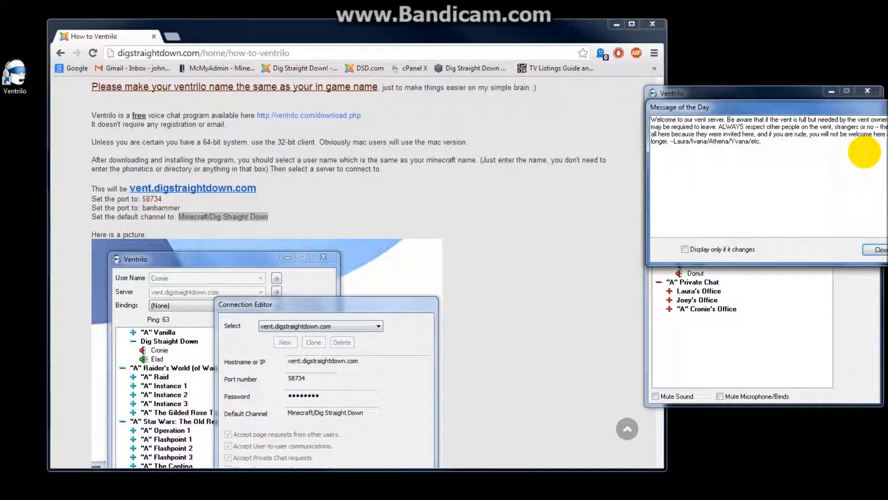
{"action": "left_click_drag", "start_coordinate": [805, 107], "coordinate": [670, 106]}
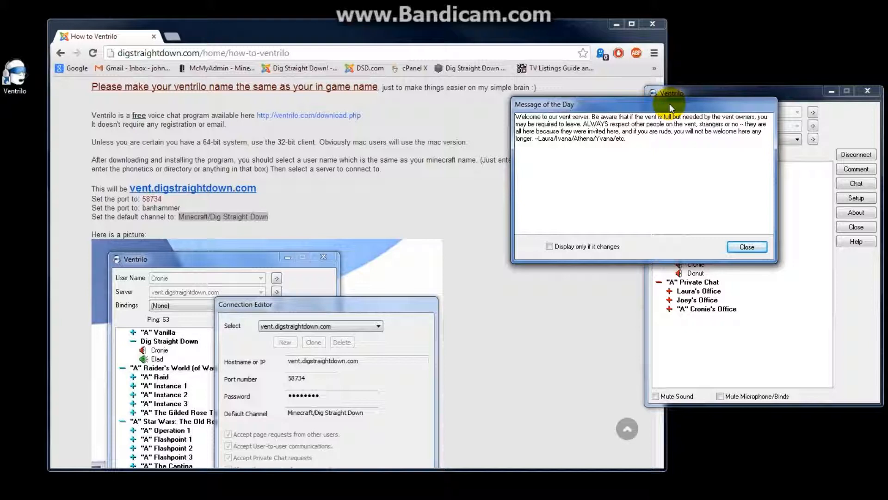
{"action": "left_click", "coordinate": [745, 246]}
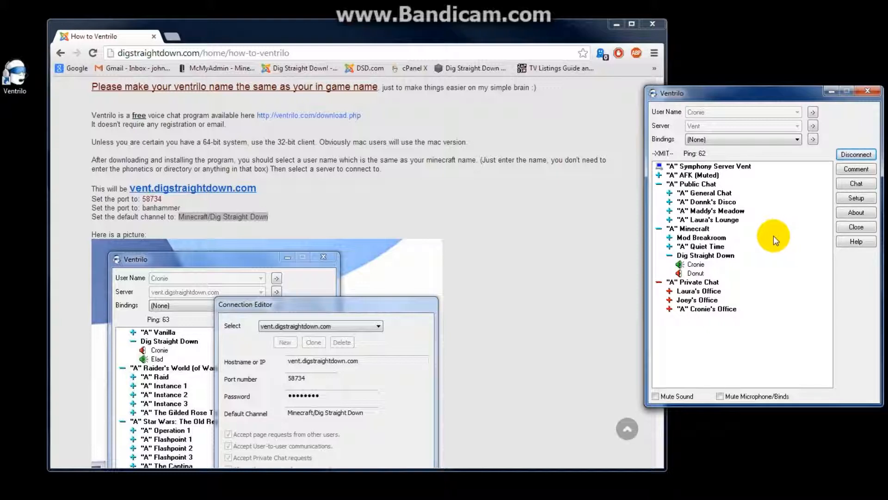
Join the Quiet Time channel under Minecraft.
{"action": "double_click", "coordinate": [708, 247]}
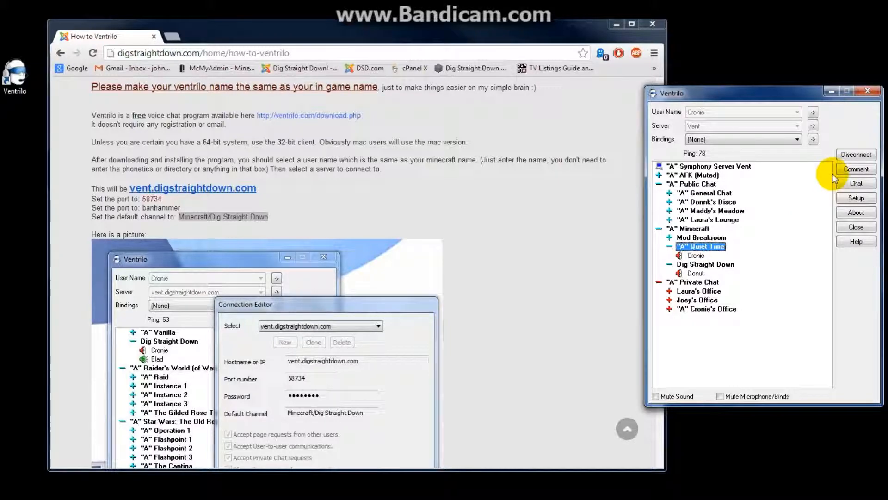
Switch all event notifications to text-to-speech using All TTS in Setup's Events settings.
{"action": "left_click", "coordinate": [856, 198]}
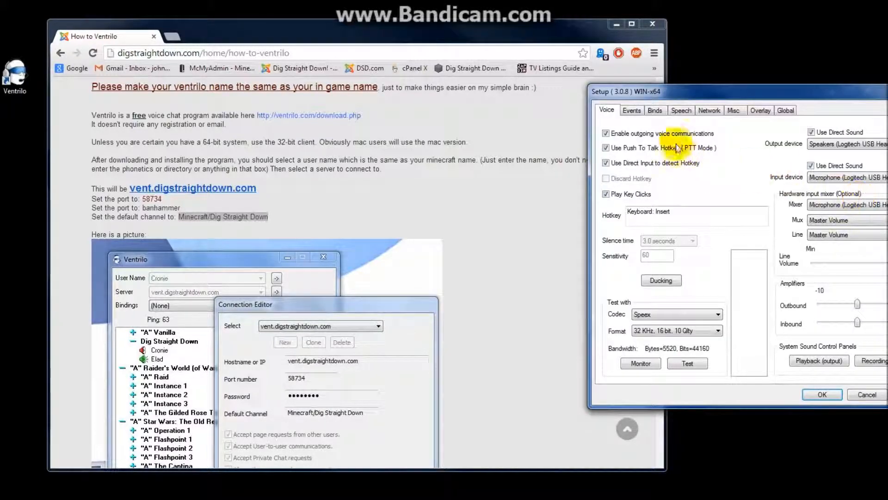
{"action": "left_click", "coordinate": [638, 110]}
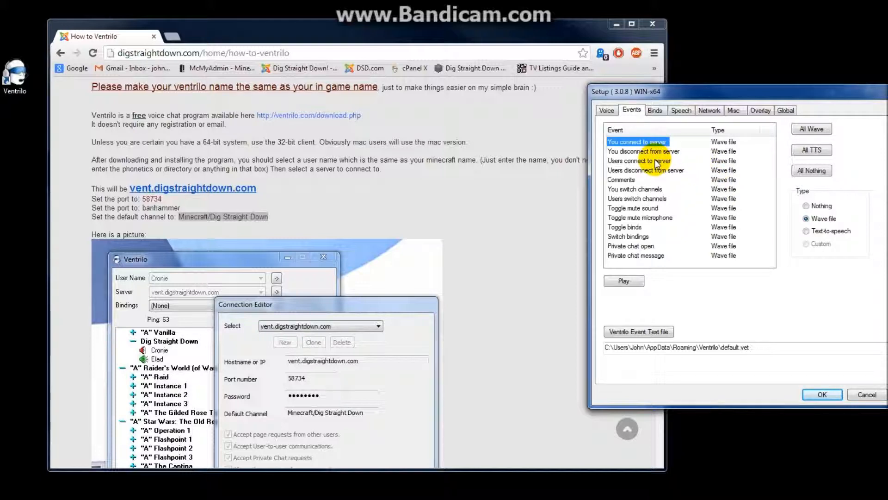
{"action": "left_click", "coordinate": [826, 151]}
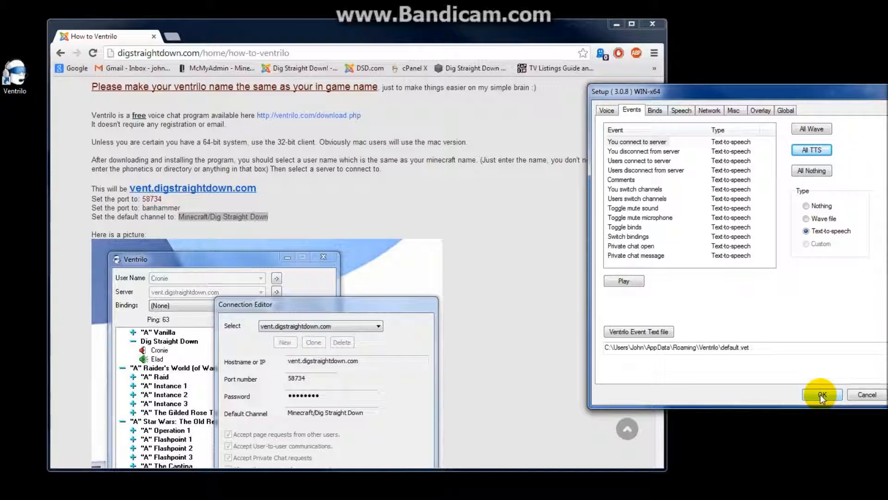
{"action": "left_click", "coordinate": [822, 395]}
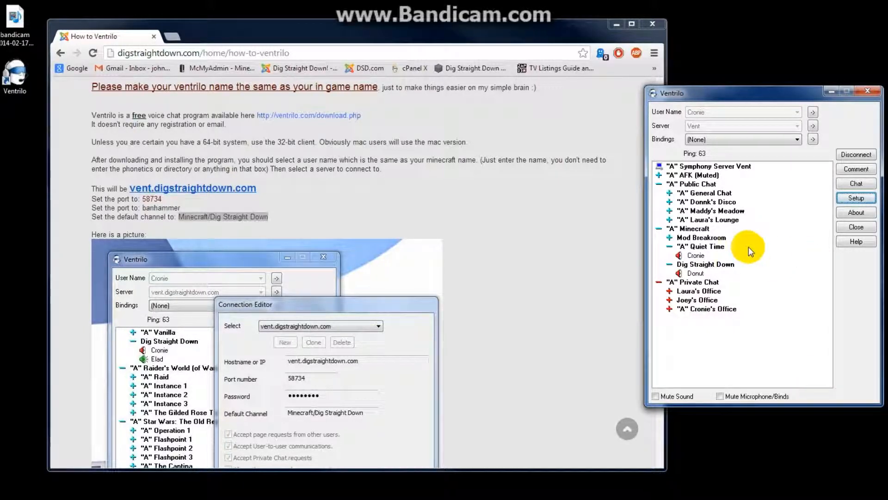
Rejoin Minecraft's Dig Straight Down channel.
{"action": "double_click", "coordinate": [719, 266]}
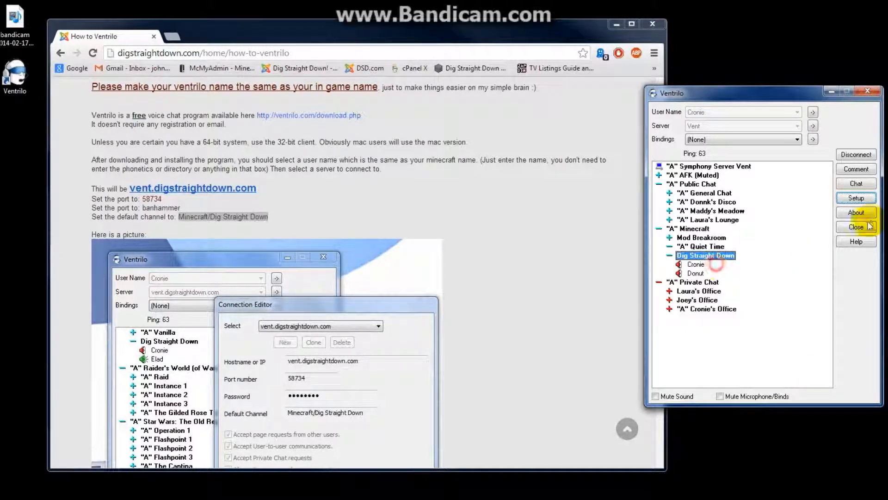